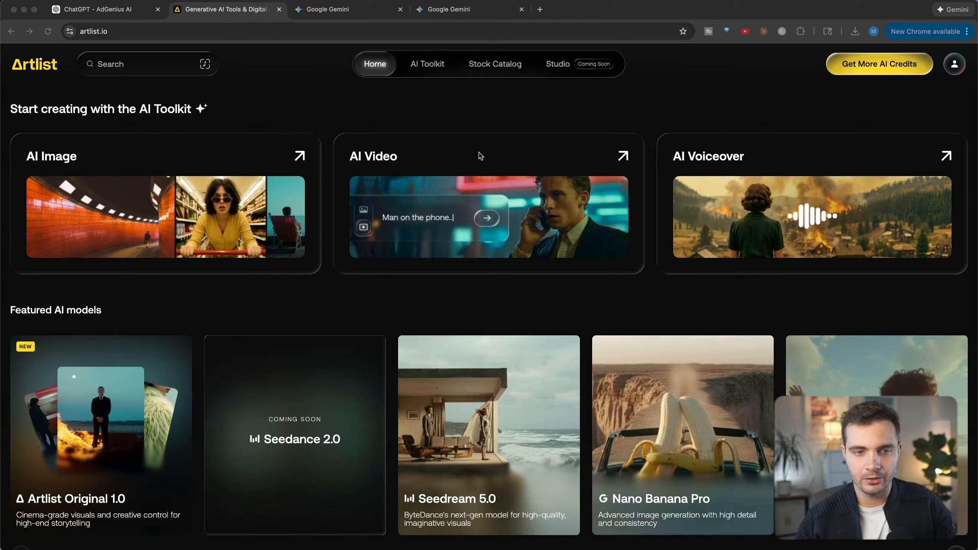
Step: Open the Video & Image generator and enter the prompt "Time Square at night but with no people! Give me 5 different variations. Make it artsy."
scroll(478, 157, "down", 3)
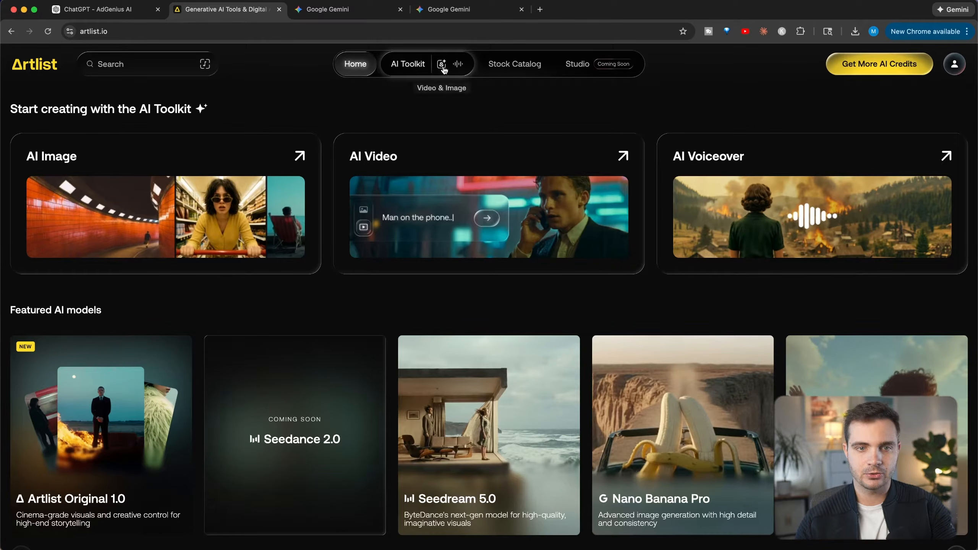
left_click(443, 64)
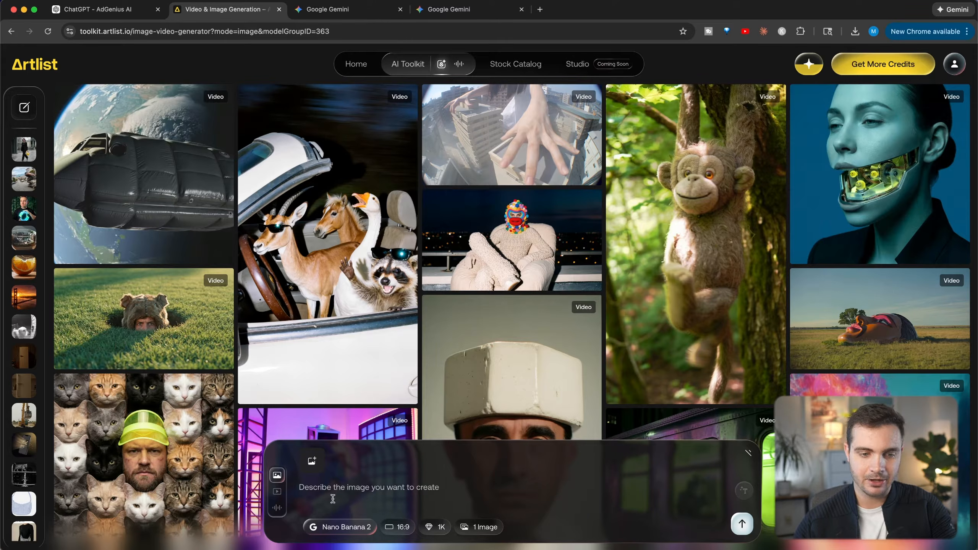
left_click(329, 531)
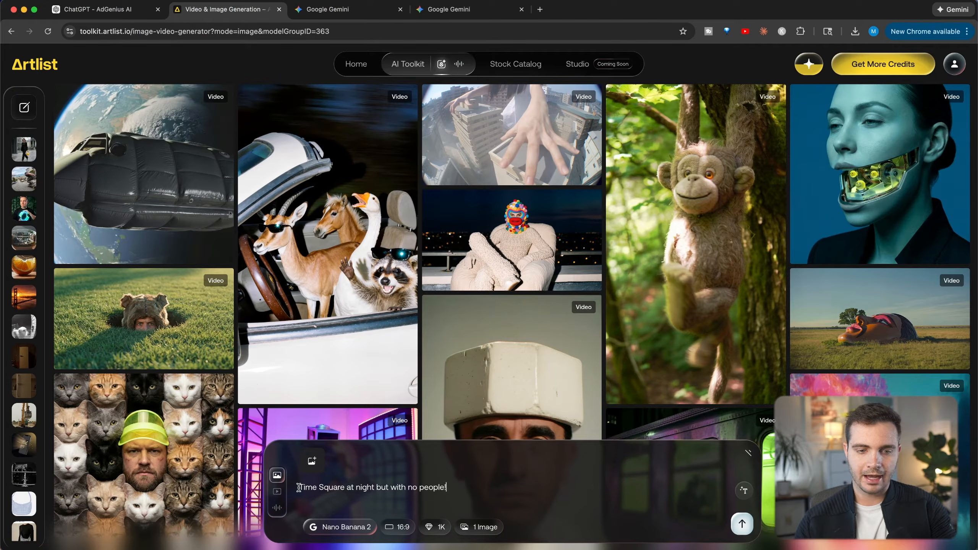
type("Give me 5 different variations. Make it artsy.")
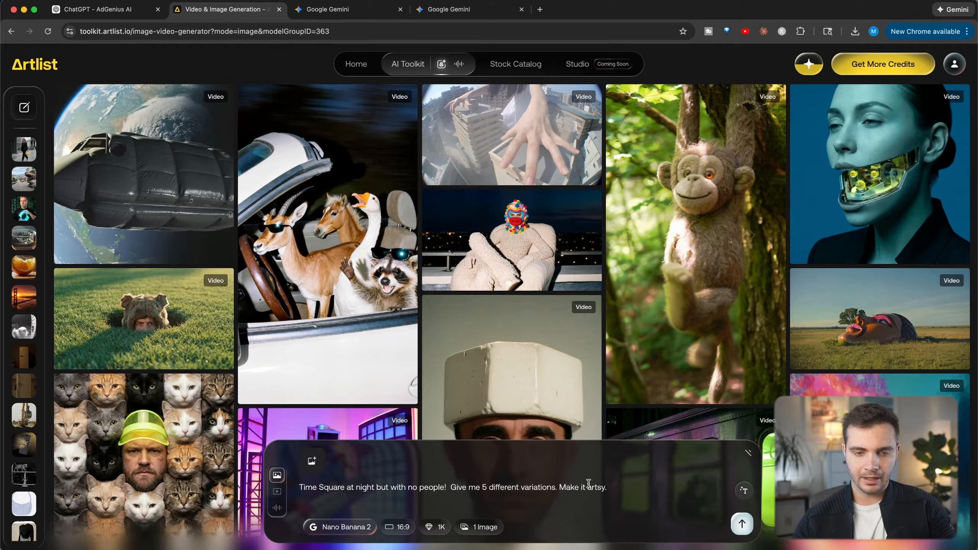
Step: Set the output to 5 images with a 3:2 aspect ratio and generate the Time Square images
left_click(486, 531)
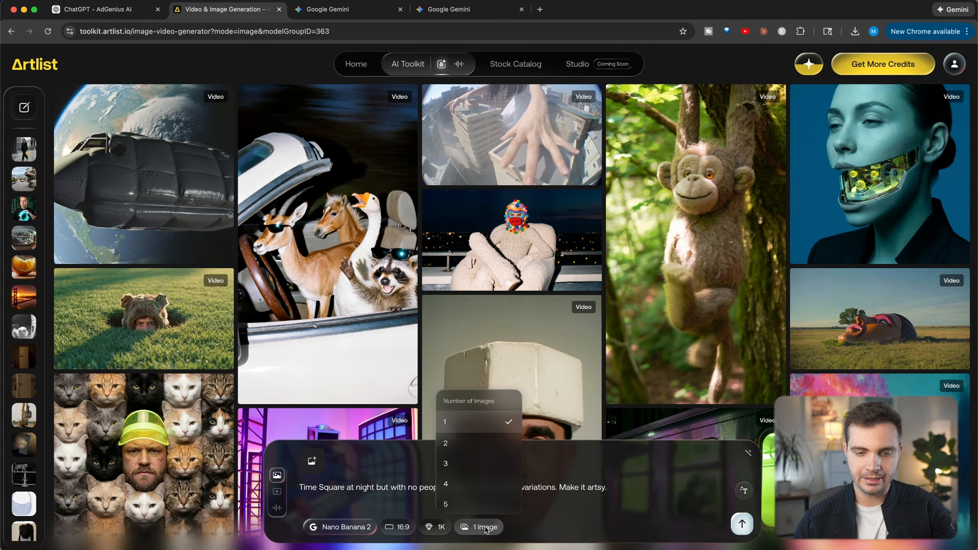
left_click(458, 505)
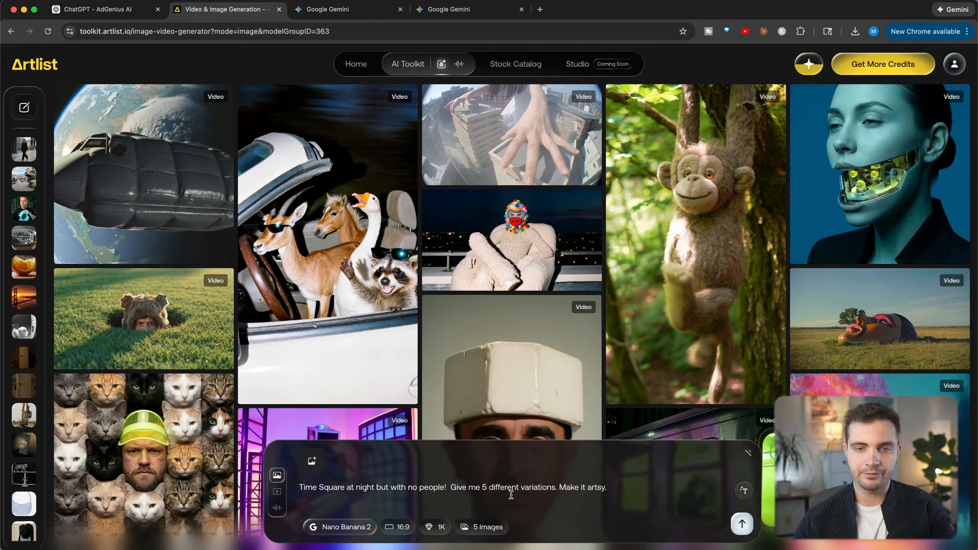
left_click(402, 530)
left_click_drag(380, 373, 423, 376)
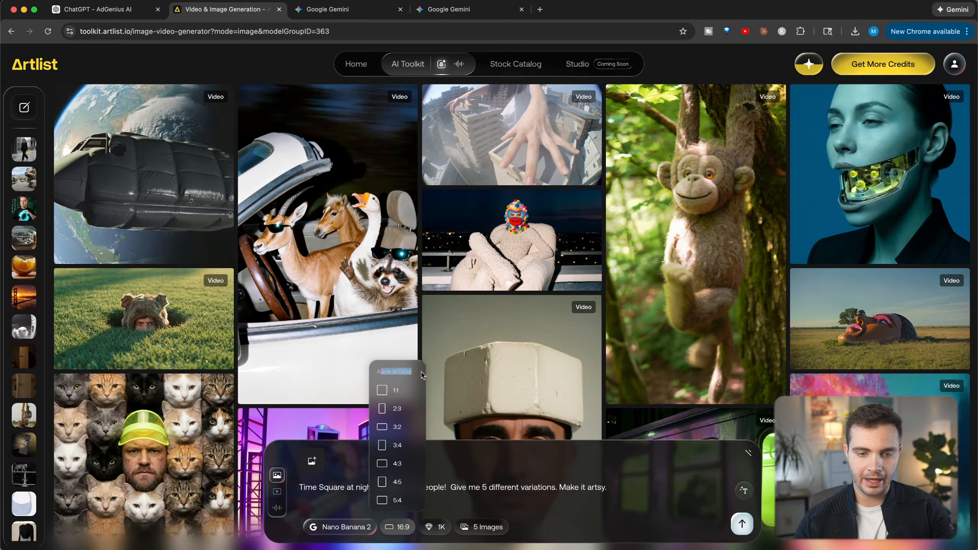
left_click(406, 430)
left_click(743, 523)
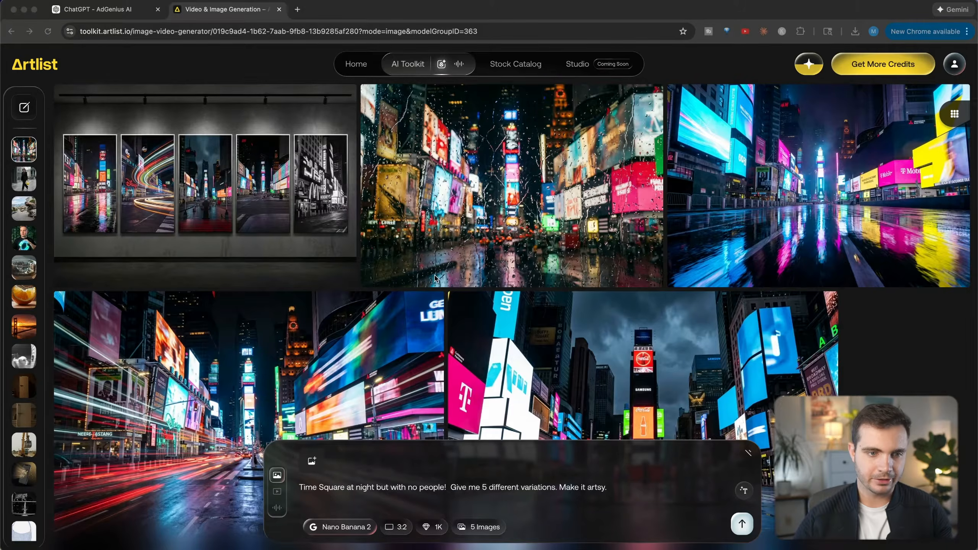
Step: View the generated Time Square images one after another at full size
left_click(343, 282)
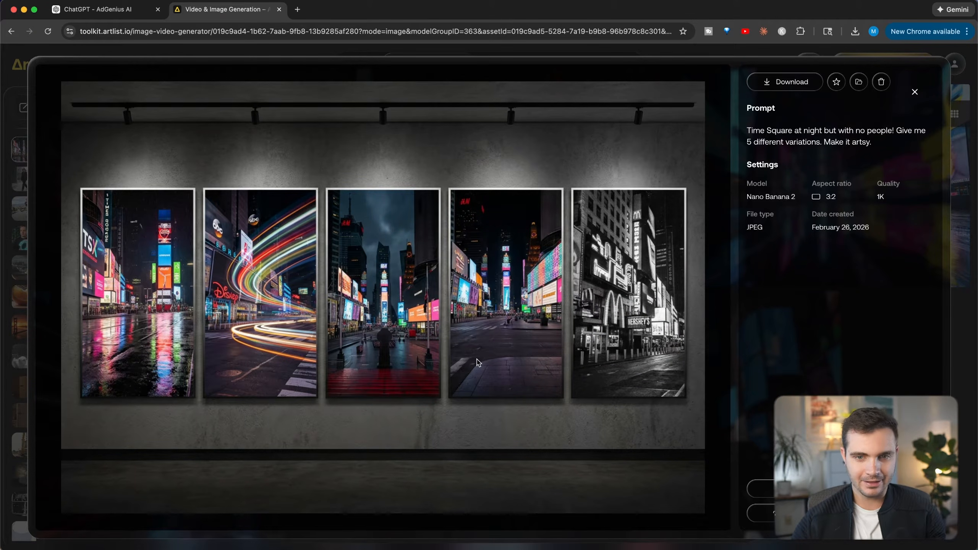
left_click(916, 91)
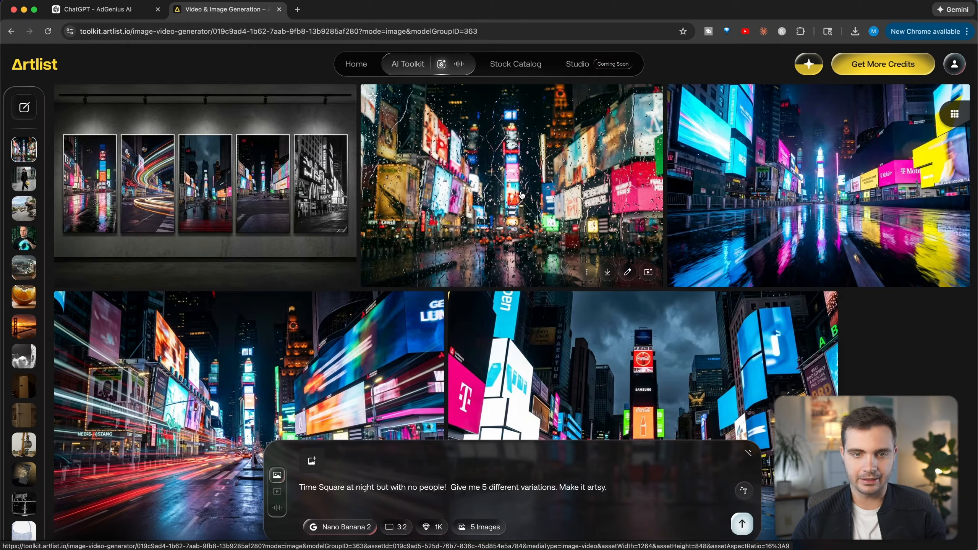
left_click(521, 195)
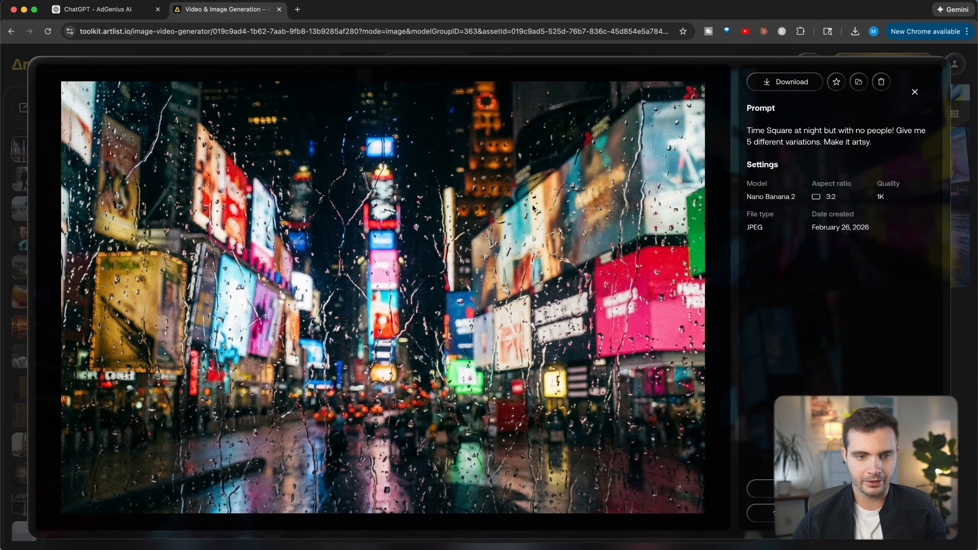
key("Right")
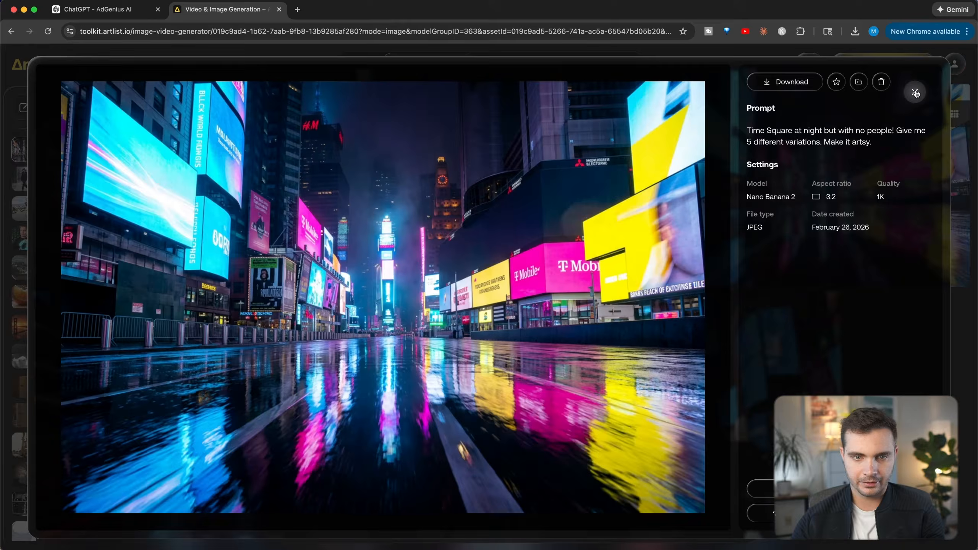
key("Right")
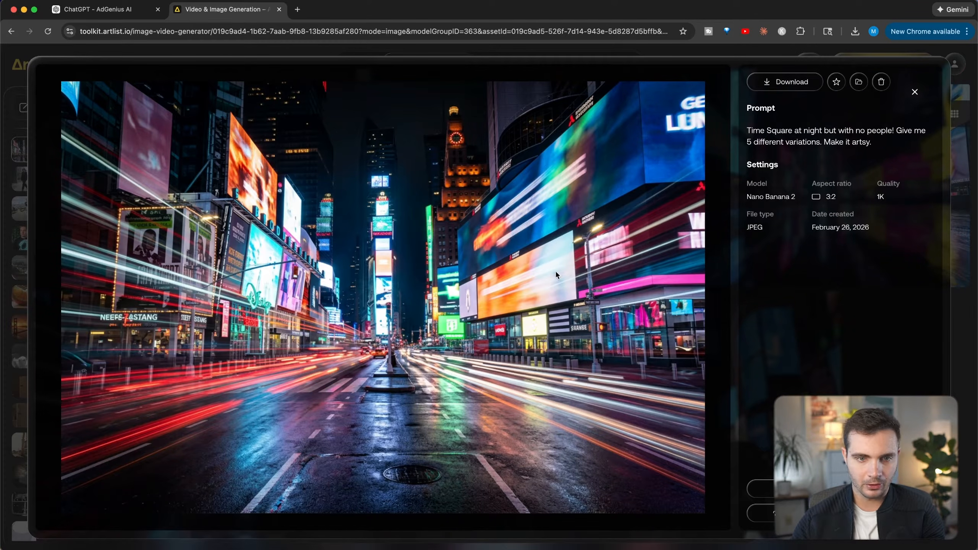
key("Right")
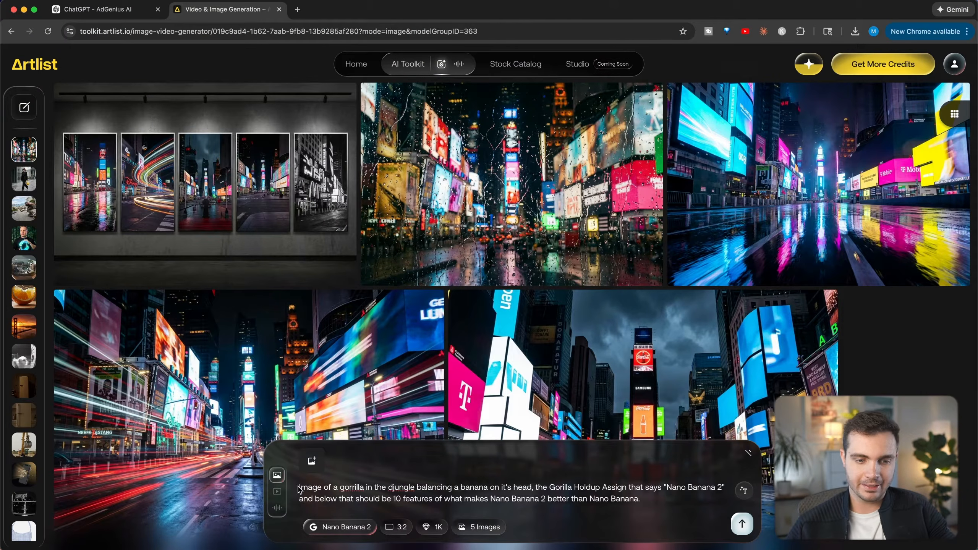
Step: In the gorilla prompt, describe the banana as "comicly large yellow" and replace "Assign" with "a sign"
left_click(457, 487)
type("comicly large yellow")
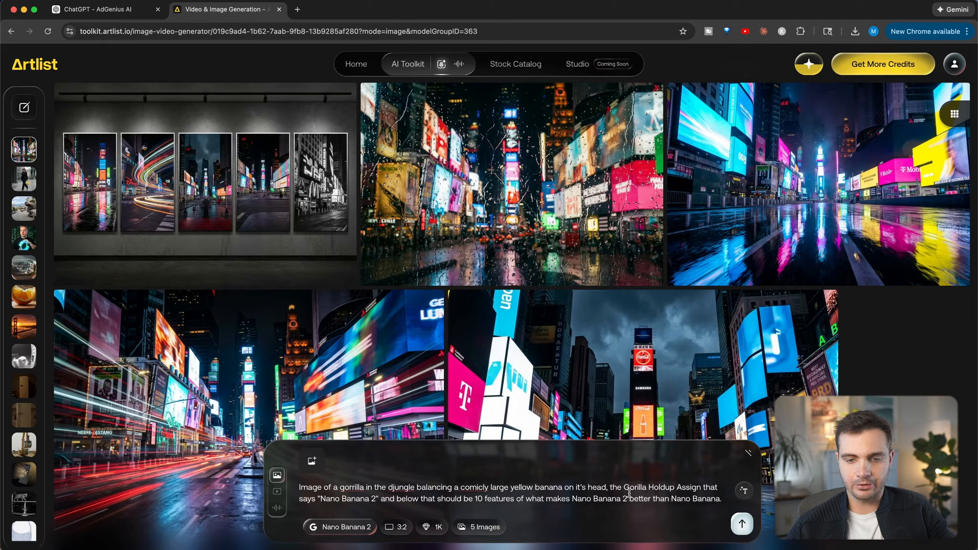
double_click(675, 489)
type("a sign")
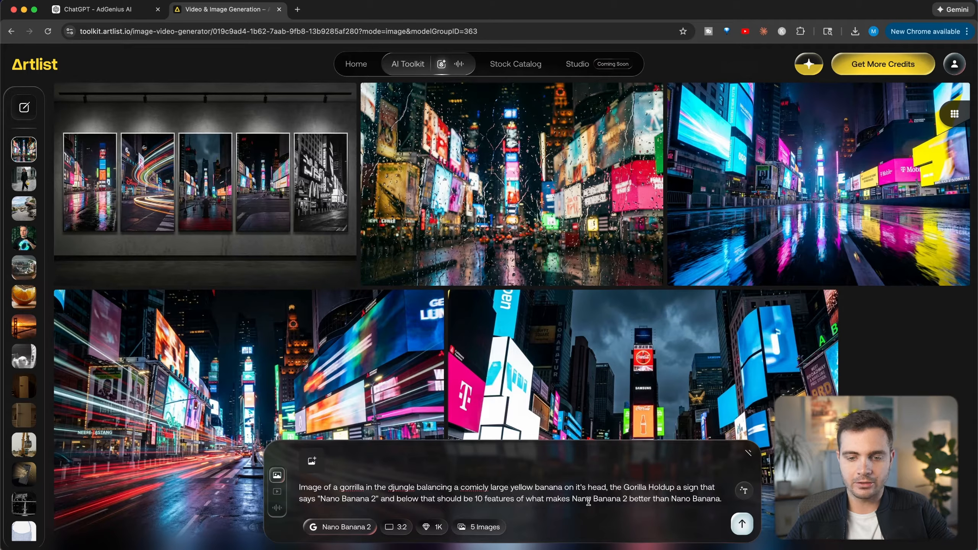
Step: Set the output to 3 images, 2K quality and a 16:9 aspect ratio, and generate the gorilla images
left_click(480, 527)
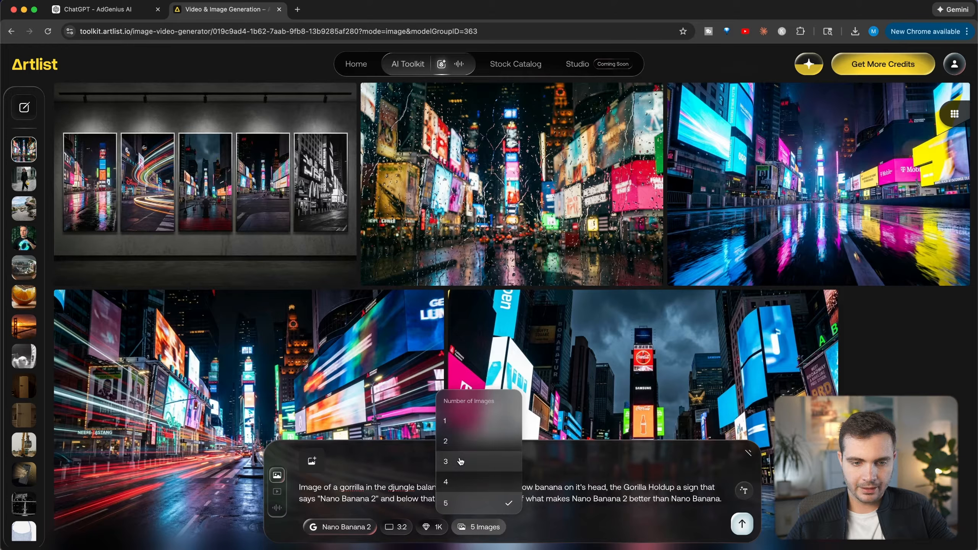
left_click(462, 464)
left_click(438, 535)
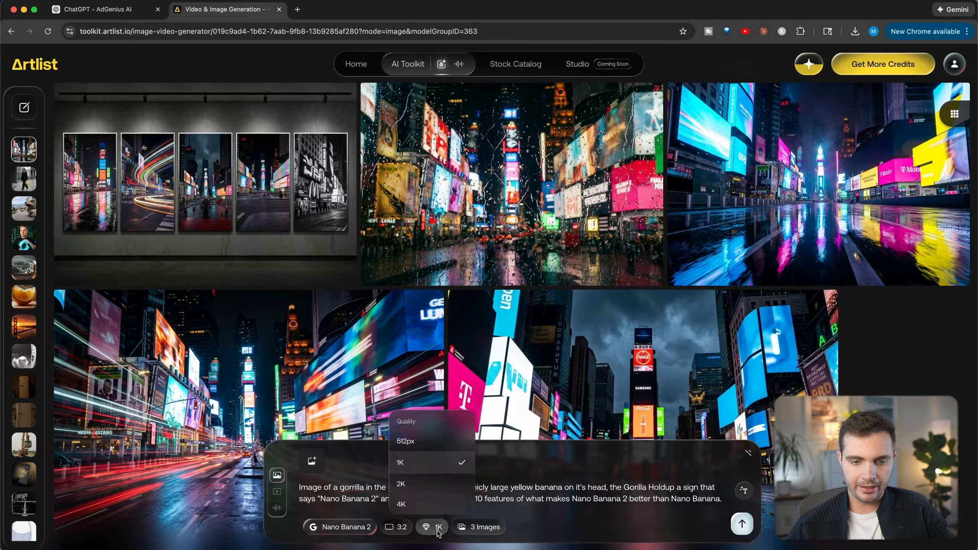
left_click(413, 485)
left_click(399, 527)
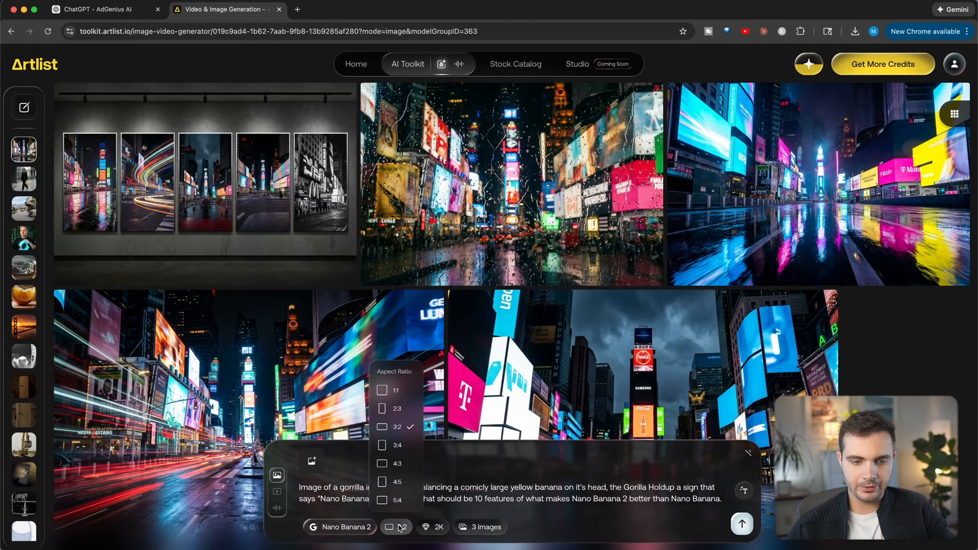
scroll(408, 489, "down", 2)
left_click(398, 487)
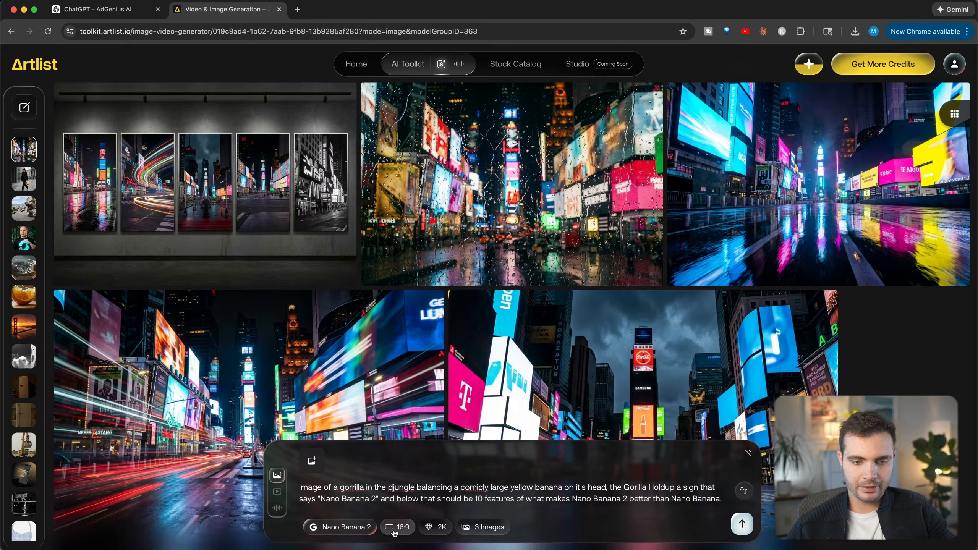
left_click(742, 523)
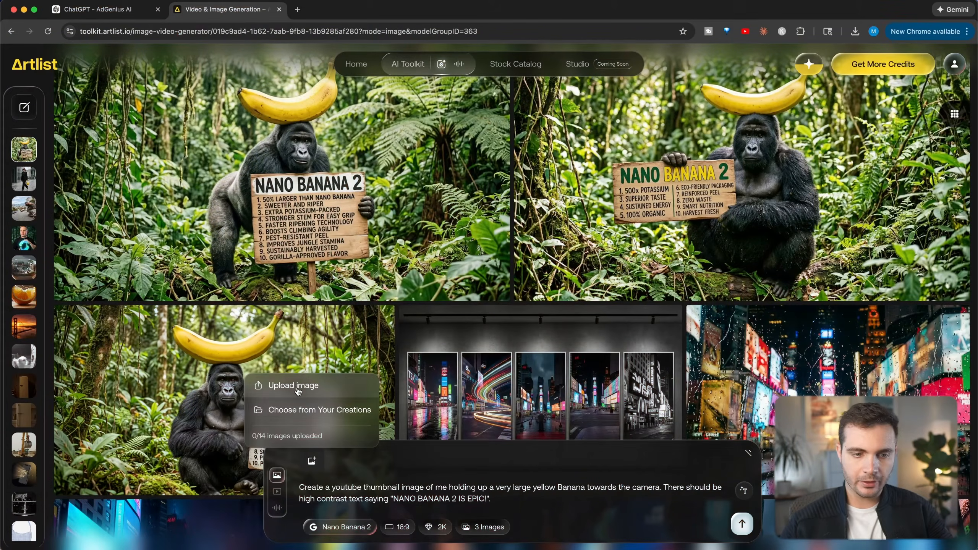
Step: Upload IMG_1901.JPG as the reference photo and generate 4 YouTube thumbnail images with the text "NANO BANANA 2 IS EPIC!"
left_click(298, 385)
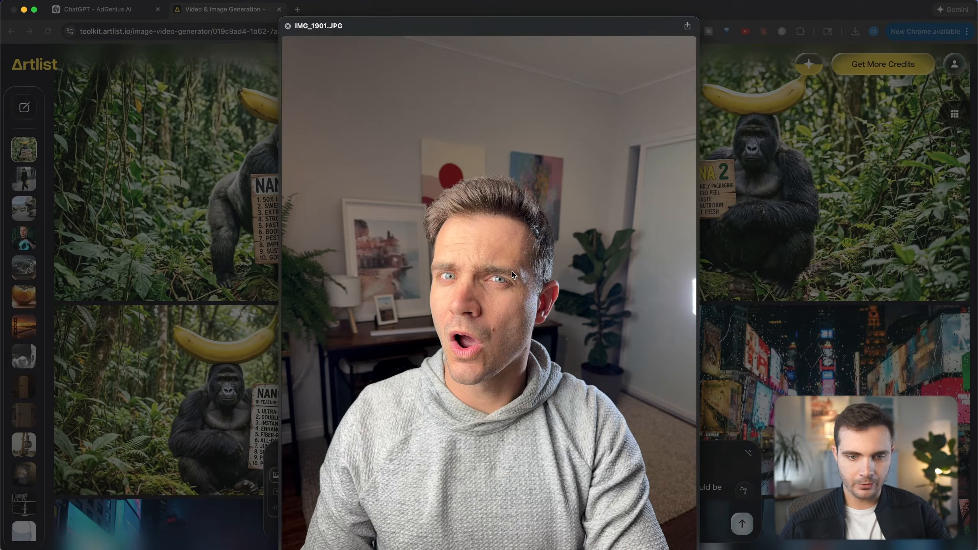
key("space")
key("Return")
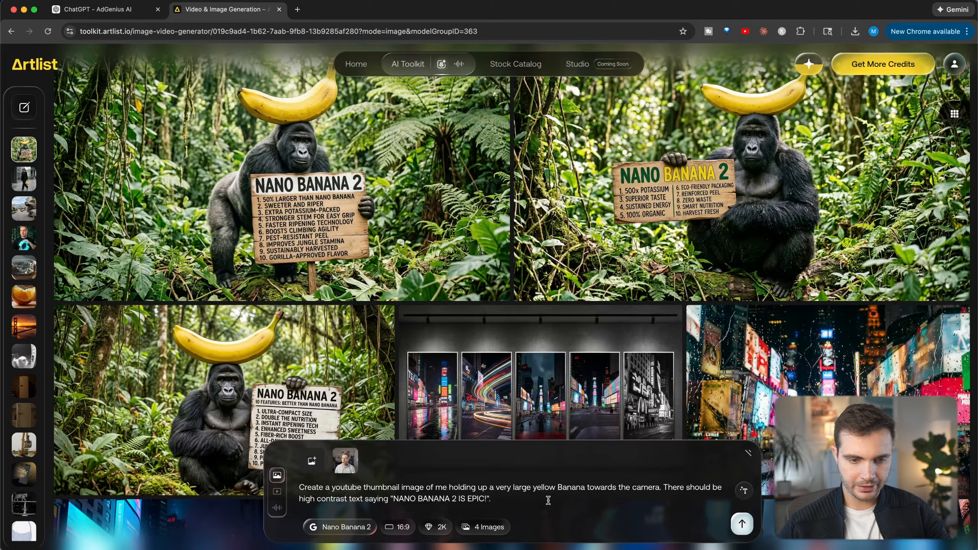
left_click(742, 525)
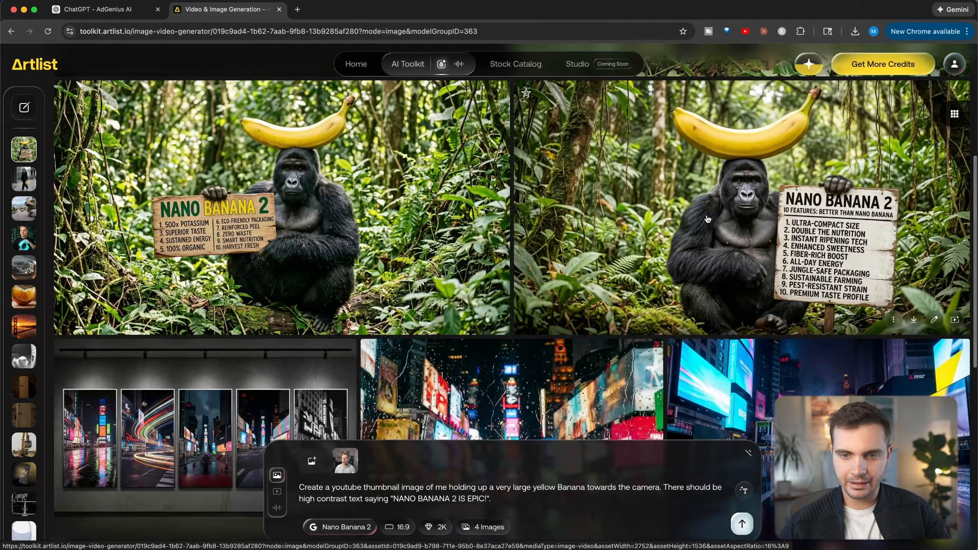
Step: Examine the gorilla image with the white sign at full size and look through the generated thumbnail variations
left_click(707, 219)
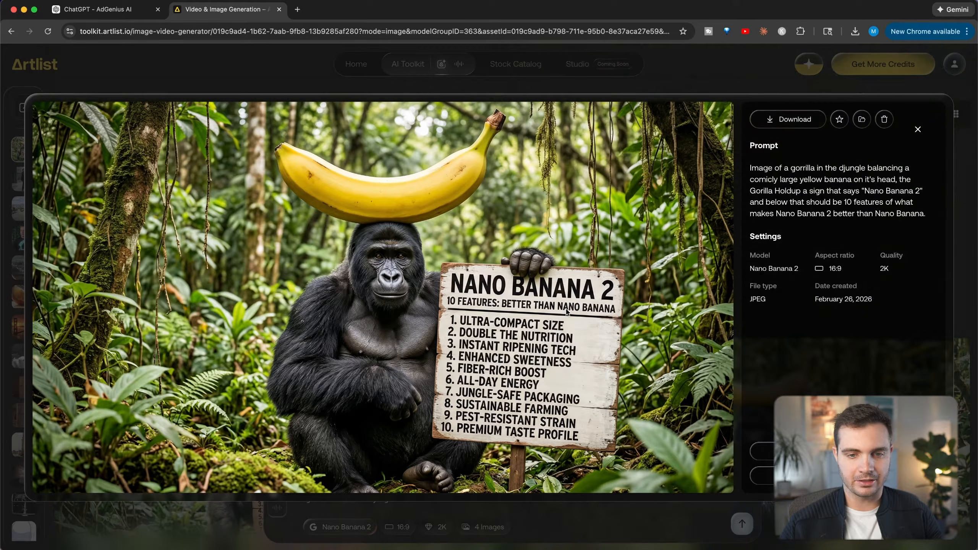
key("Right")
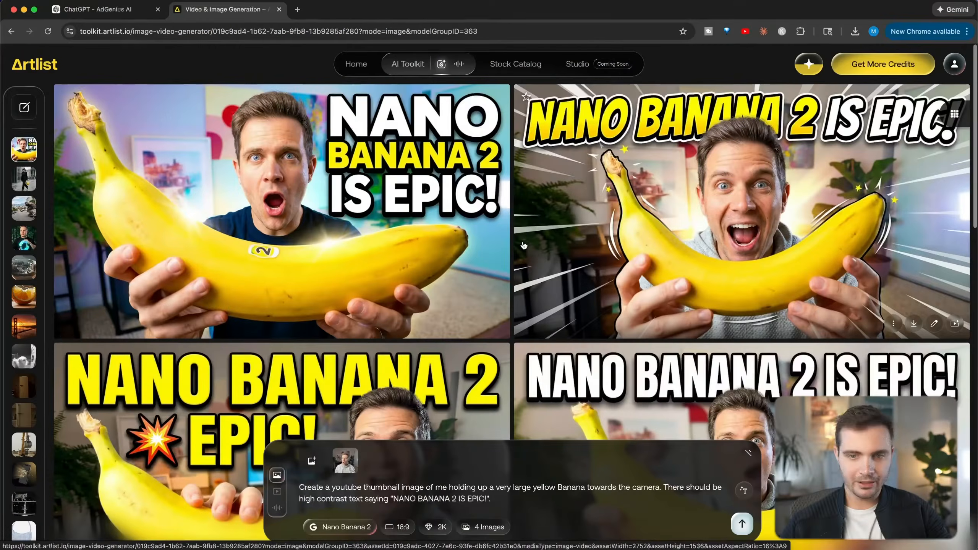
scroll(720, 373, "down", 5)
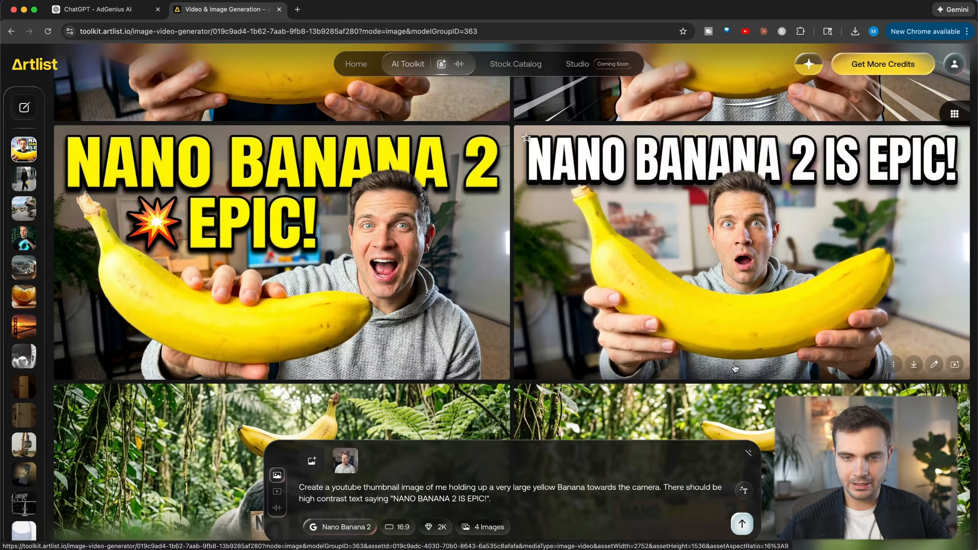
scroll(795, 304, "up", 5)
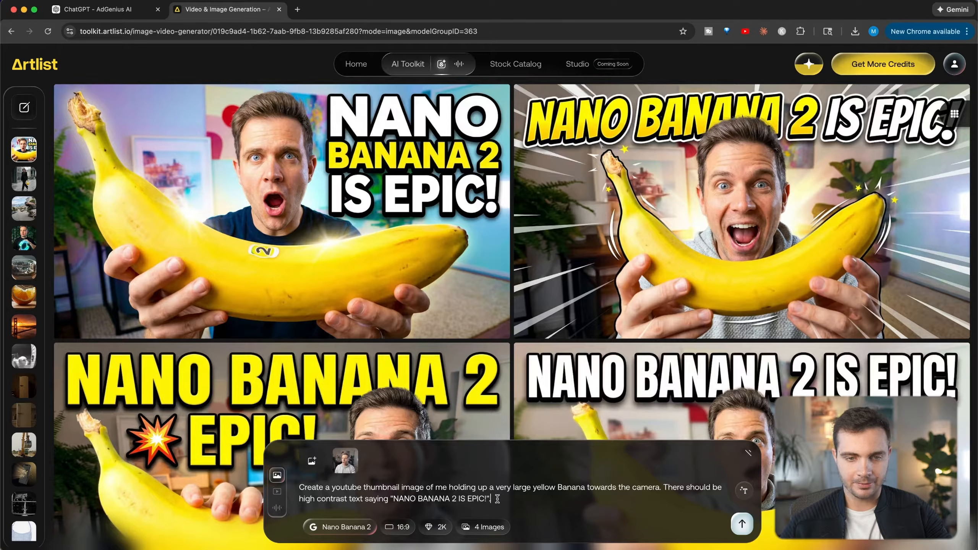
Step: Extend the thumbnail prompt with a classy, non-yellow, standout font without stroke or shadow and a secondary djungle background instead of the office, and generate it
type(".  The font should be classy, not yellow, no stroke, no shadow, but stand out from the background.  Also, I should be in a djungle (so don't show my office background).  But the djungle is not the main focus of the video!")
left_click_drag(498, 499, 296, 426)
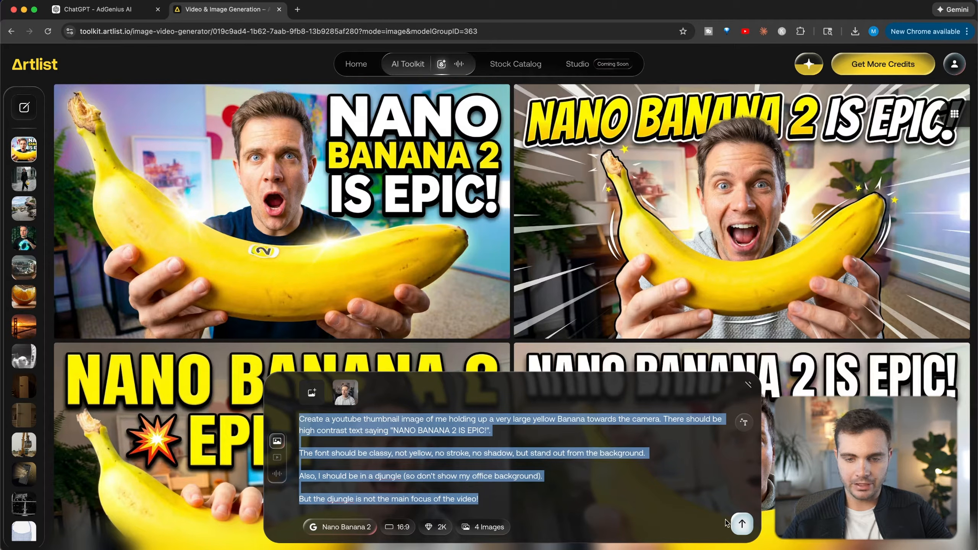
left_click(736, 527)
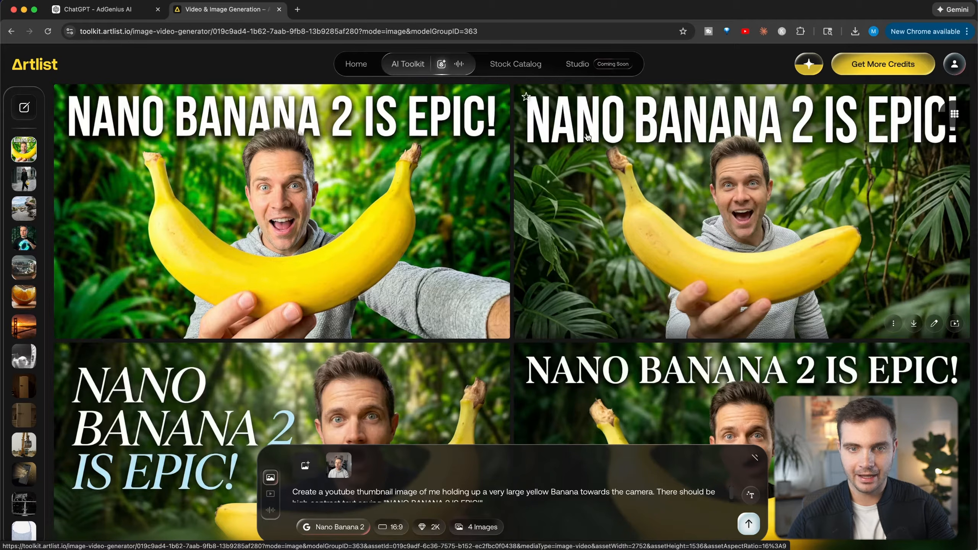
Step: Open the jungle thumbnail with the italic serif title and start editing that image
scroll(648, 310, "down", 4)
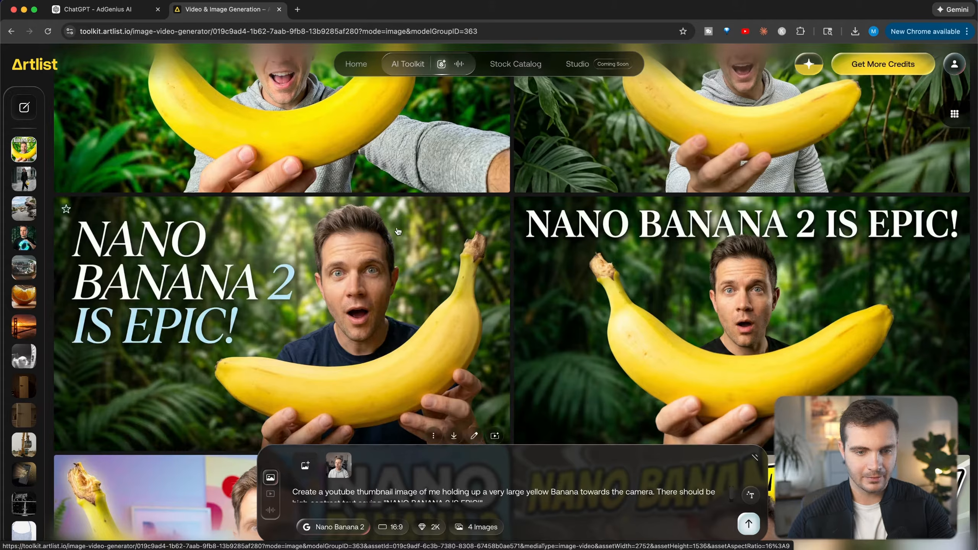
left_click(358, 333)
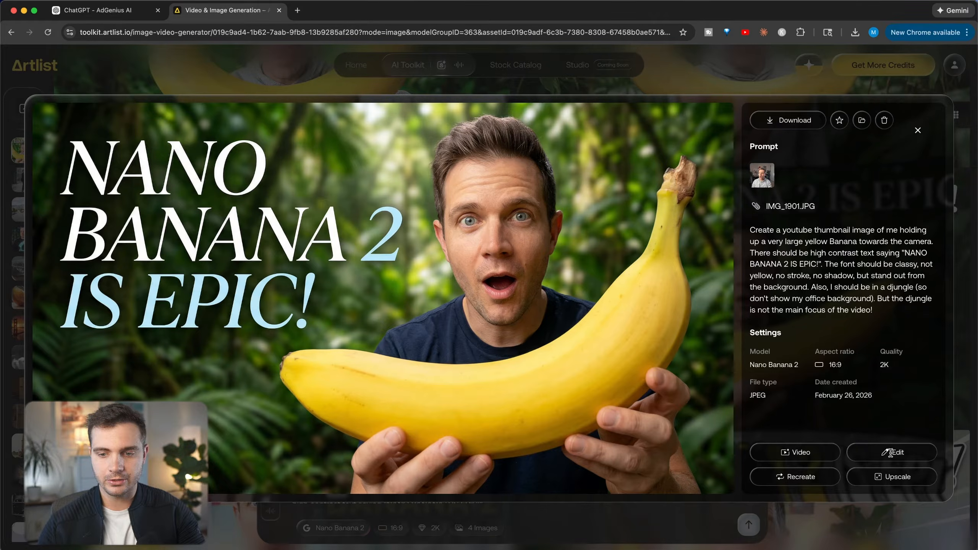
left_click(899, 454)
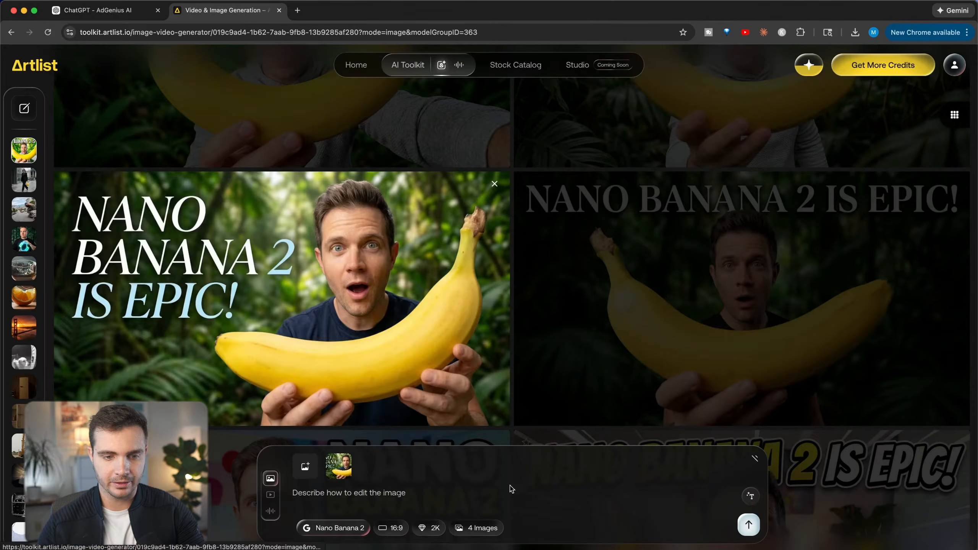
Step: Enter the edit prompt Change the text to "Nano Banana Just Dropped" for the selected thumbnail
left_click(395, 493)
type("Change the text to \"Nano Banan Just Dropped\"")
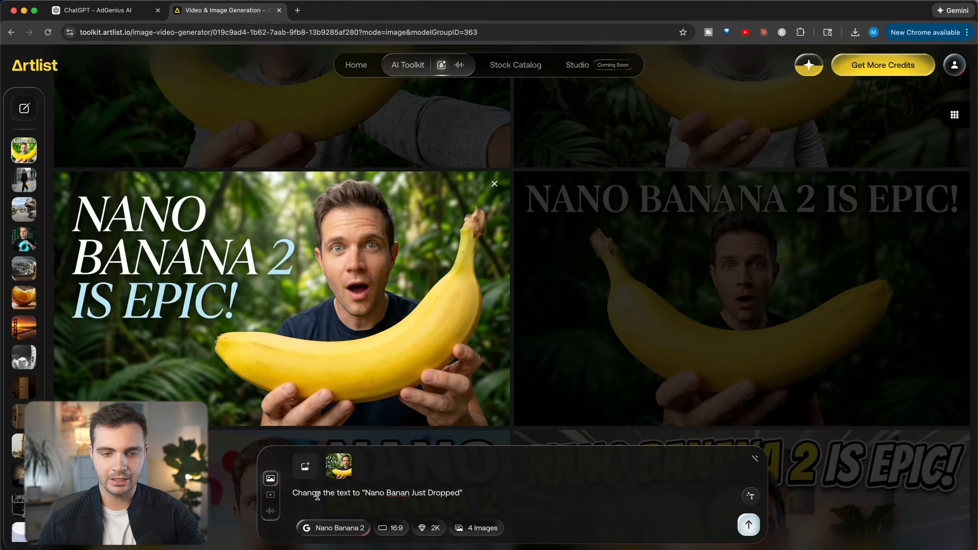
left_click(408, 493)
type("a")
left_click(465, 493)
type("!")
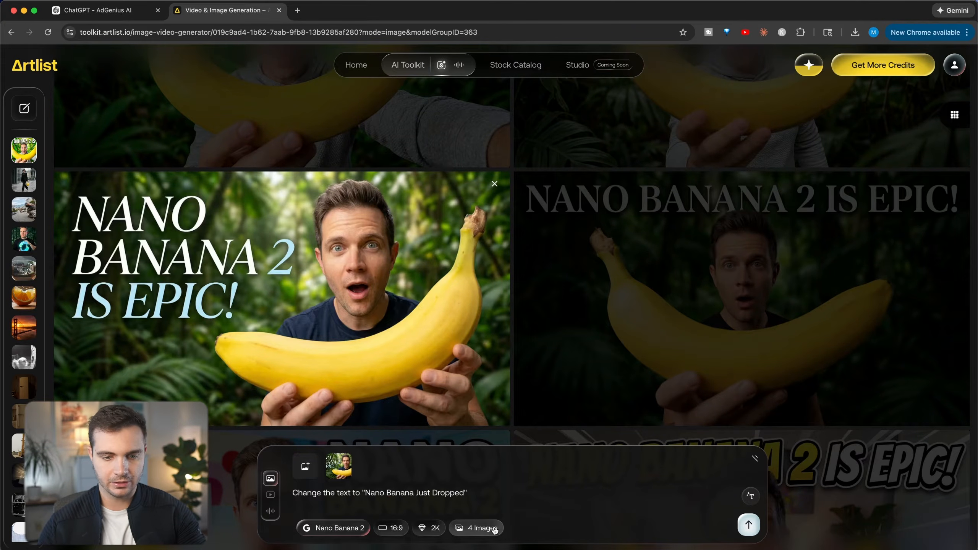
Step: Set the output to 1 image and generate the text edit of the jungle thumbnail
left_click(494, 531)
left_click(477, 422)
left_click(749, 525)
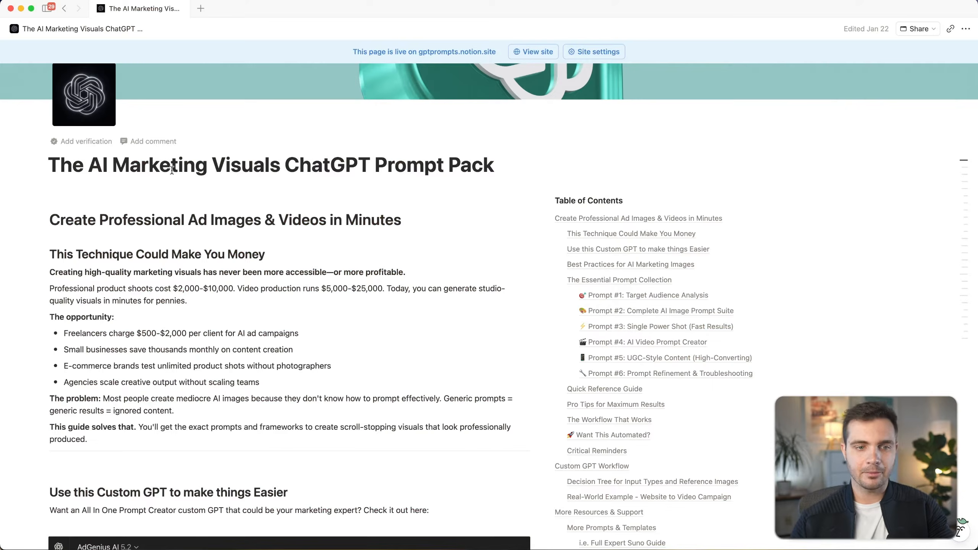
Step: Look through the AI Marketing Visuals ChatGPT Prompt Pack in Notion, including the Target Audience Analysis prompt
scroll(288, 154, "down", 7)
scroll(188, 132, "up", 4)
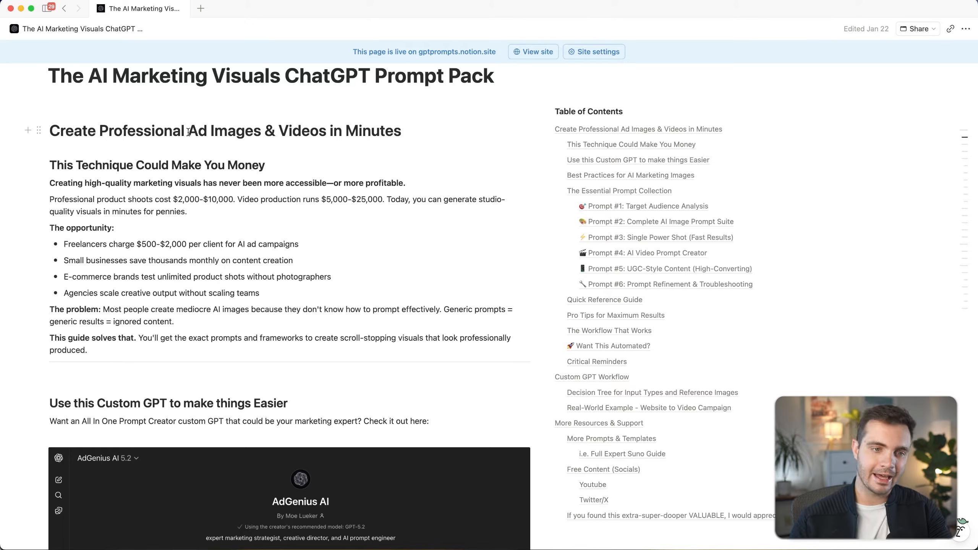
scroll(236, 223, "down", 20)
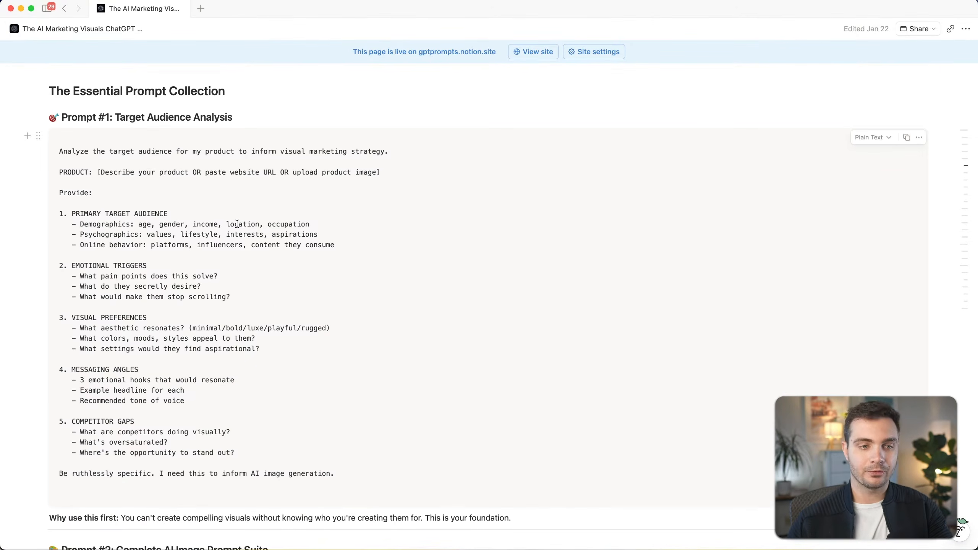
triple_click(176, 151)
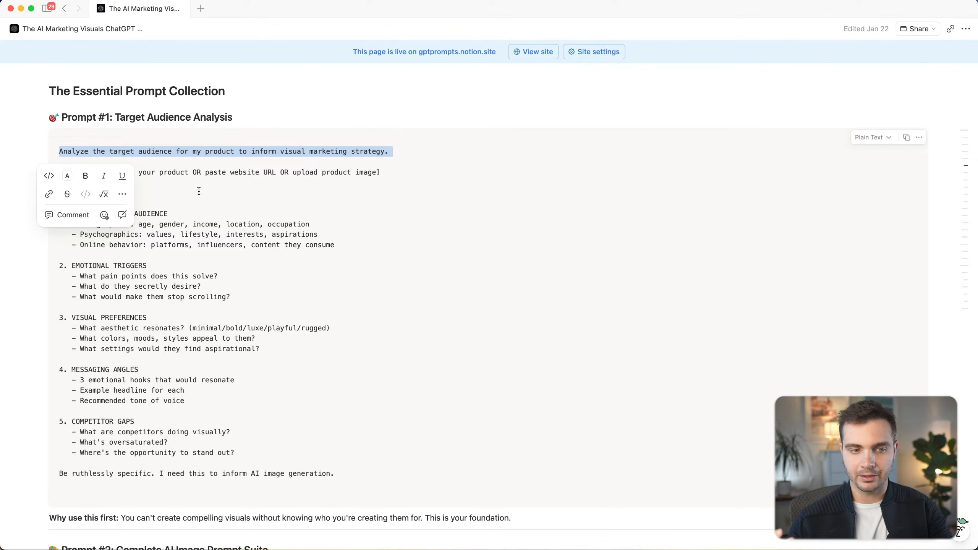
scroll(199, 191, "down", 10)
left_click_drag(60, 128, 347, 464)
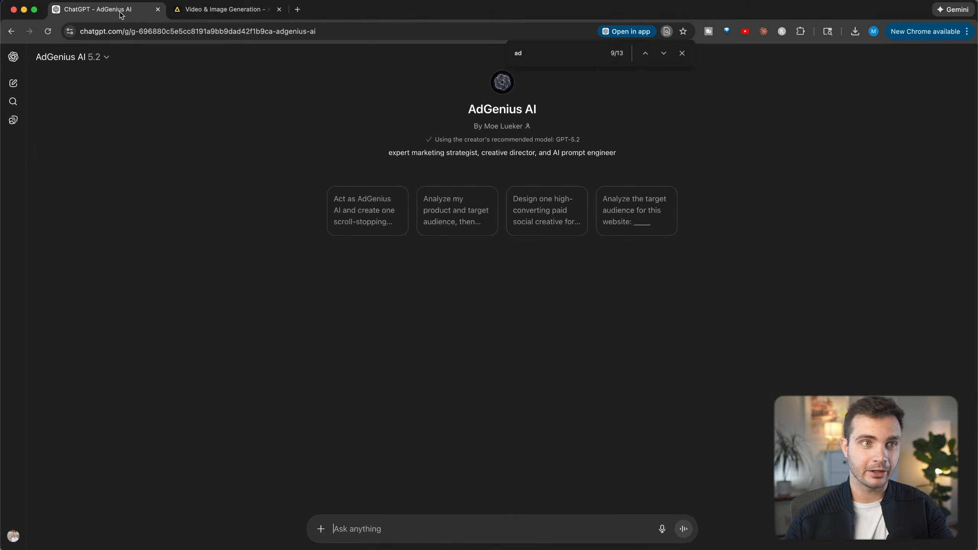
Step: Ask AdGenius AI in ChatGPT for three different products in apparel, skincare and sports, with three varied AI image prompts each
left_click(401, 527)
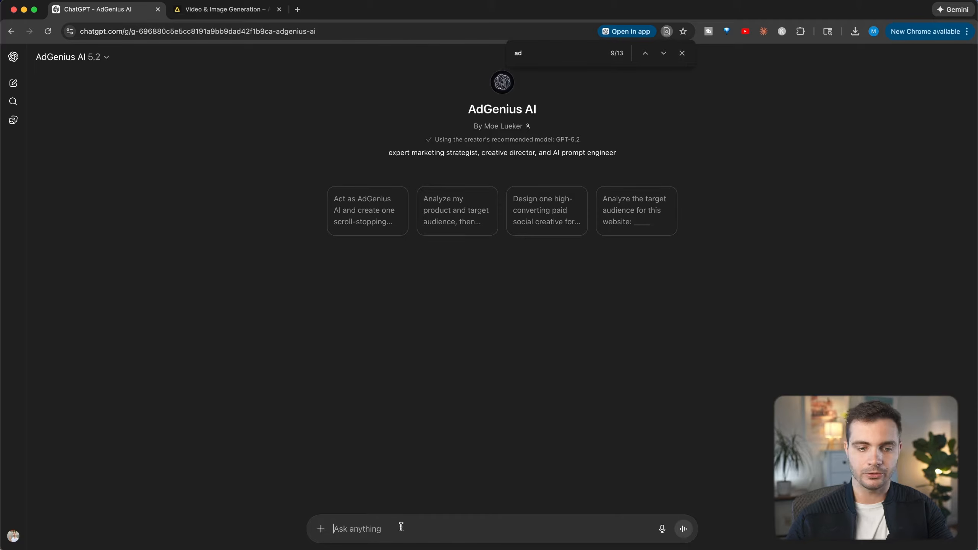
type("Please think of three very different products. Maybe something in apparel, maybe something for skincare, maybe something for sports and athletics. Figure out what that product is and then give me three AI image prompts for each of these products that are all very different from one another. Some should have text in it, some should have only the product in it, some should have one person in it, some should have multiple people in it, whatever you think is best.")
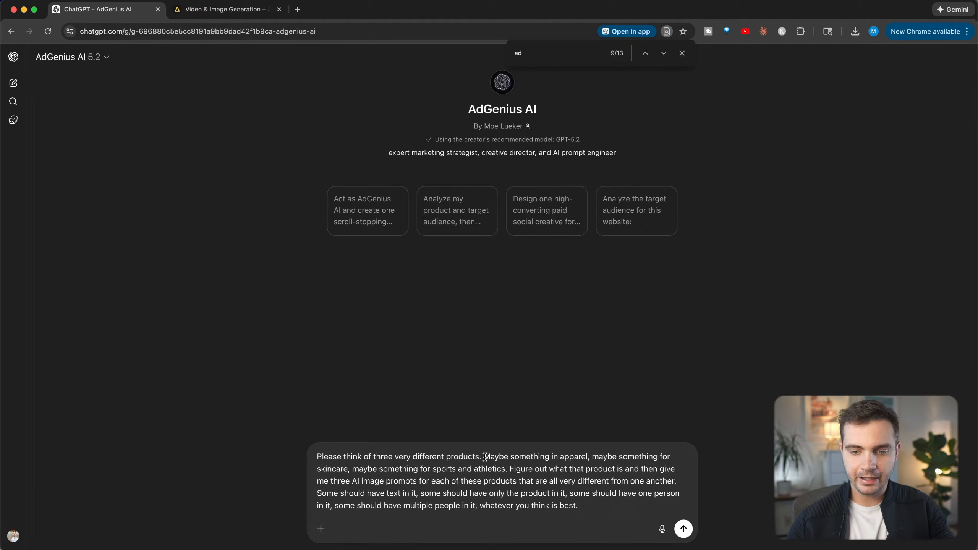
left_click_drag(484, 456, 609, 512)
left_click(609, 512)
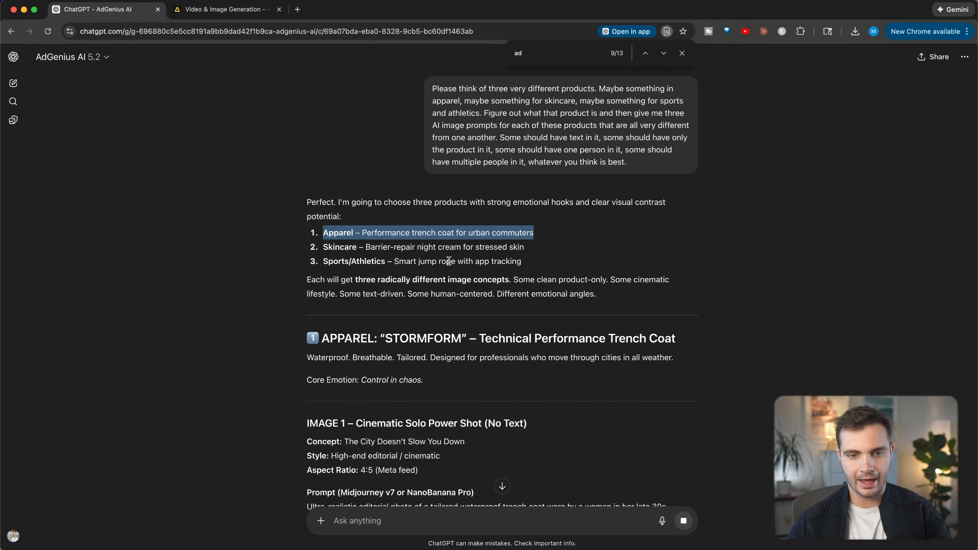
Step: Copy the STORMFORM Cinematic Solo Power Shot prompt into Artlist and generate 2 images at 4:3 and 1K with Nano Banana 2
scroll(448, 264, "down", 5)
left_click_drag(309, 253, 390, 330)
key("super+c")
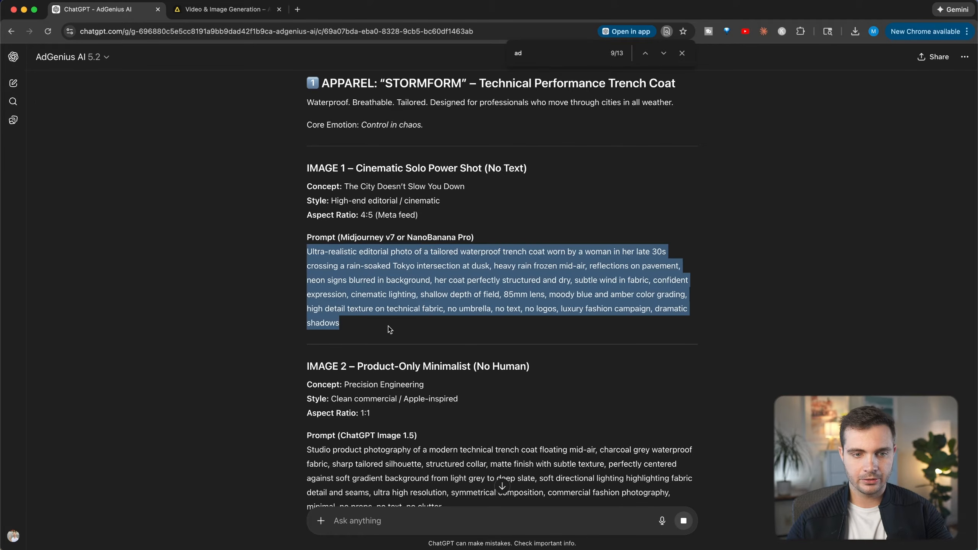
left_click(226, 9)
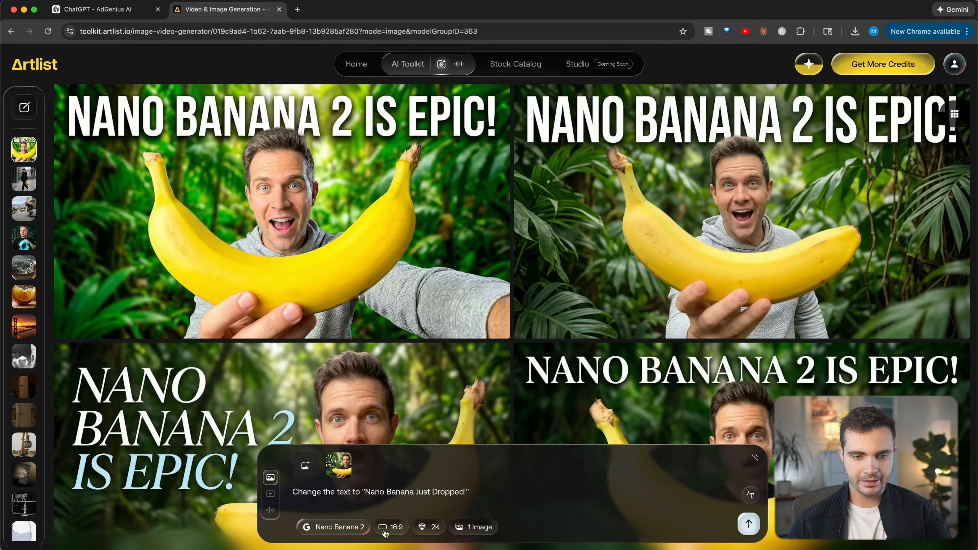
mouse_move(342, 462)
key("super+a")
key("super+v")
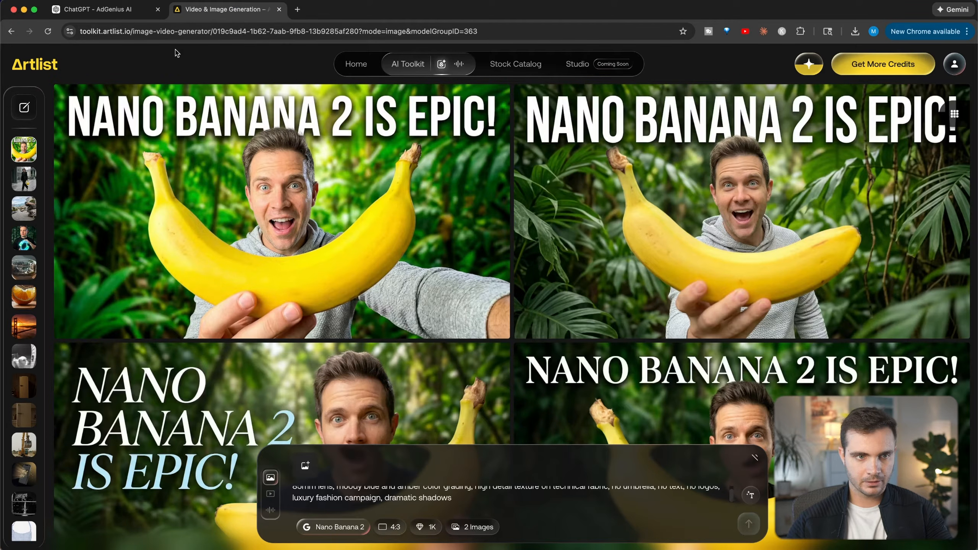
Step: Transfer the STORMFORM bold-text prompt with "WEATHER IS IRRELEVANT" from ChatGPT to Artlist for generation
left_click(101, 10)
key("ctrl+Tab")
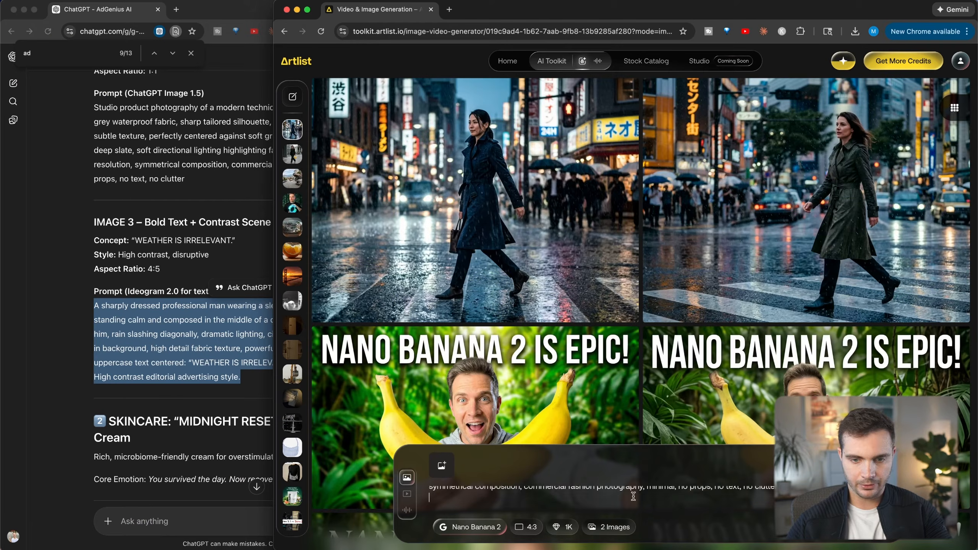
key("super+v")
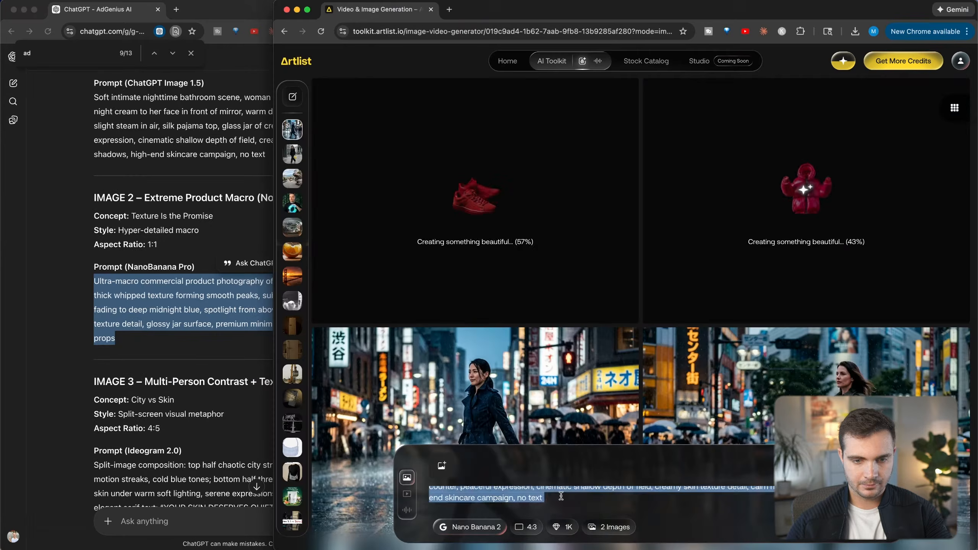
Step: Transfer the ultra-macro night cream and split-image "YOUR SKIN DESERVES QUIET." prompts from ChatGPT to Artlist for generation
type("Ultra-macro commercial product photography of open glass jar of luxury night cream, thick whipped texture forming smooth peaks, subtle light reflections, black background fading to deep midnight blue, spotlight from above creating sculptural shadows, high texture detail, glossy jar surface, premium minimalist aesthetic, no text, no hands, no props")
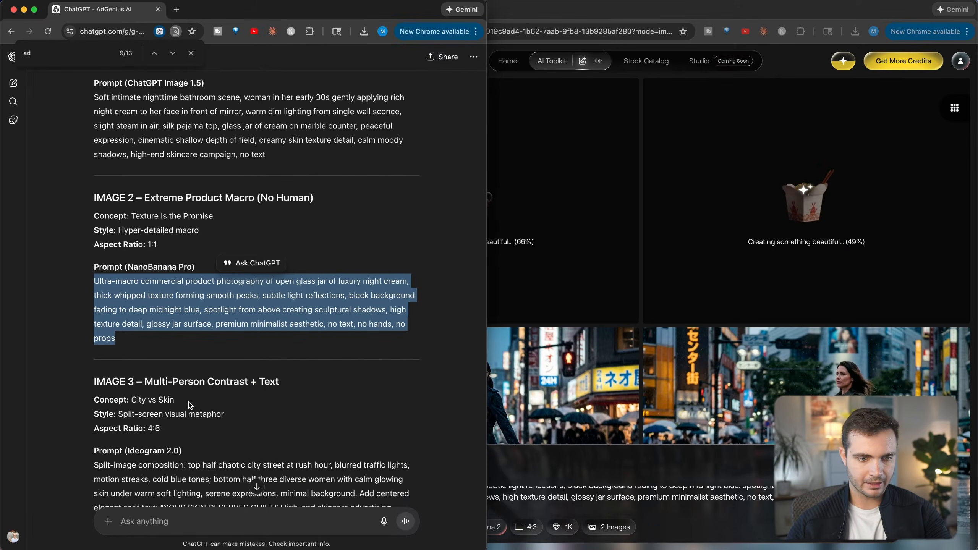
scroll(190, 406, "down", 5)
left_click_drag(94, 262, 217, 318)
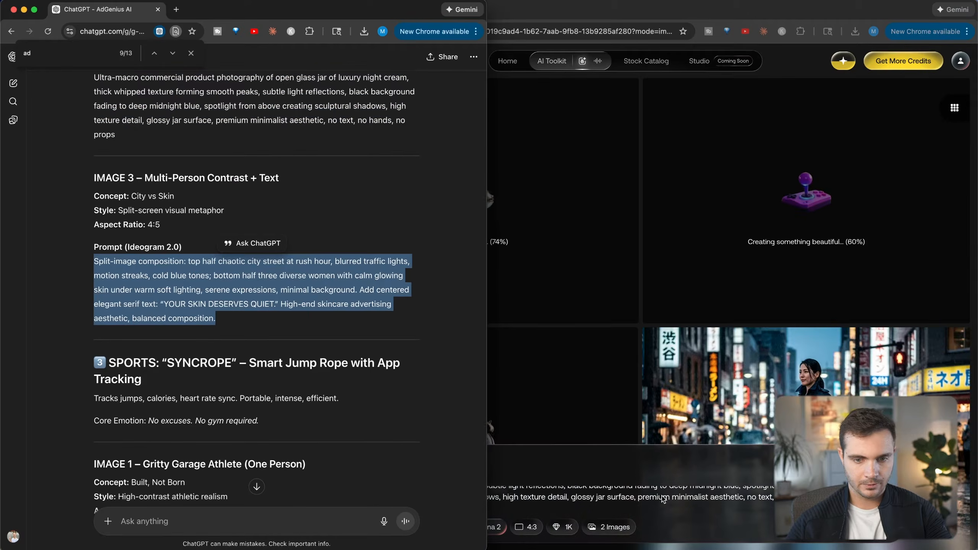
left_click(578, 497)
type("Split-image composition: top half chaotic city street at rush hour, blurred traffic lights, motion streaks, cold blue tones; bottom half three diverse women with calm glowing skin under warm soft lighting, serene expressions, minimal background. Add centered elegant serif text: \"YOUR SKIN DESERVES QUIET\" High-end skincare advertising aesthetic, balanced composition.")
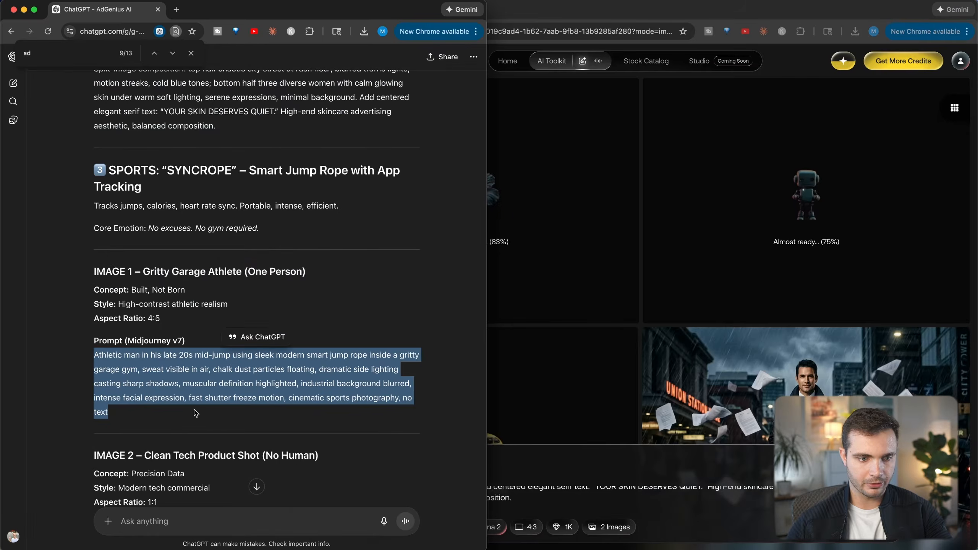
Step: Transfer the SYNCROPE jump rope prompts to Artlist, including the garage athlete and the "NO GYM. NO EXCUSES." rooftop group scene
key("super+v")
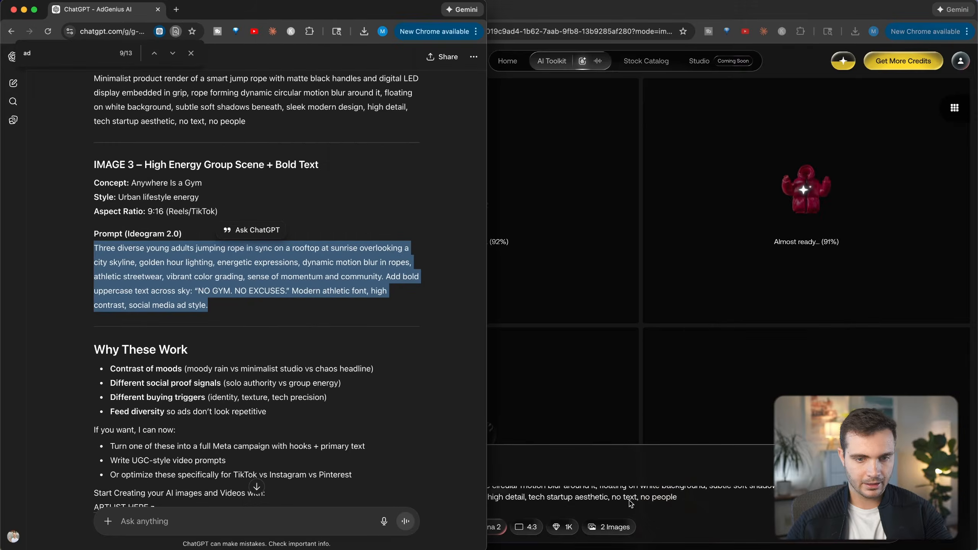
left_click(630, 503)
type("Three diverse young adults jumping rope in sync on a rooftop at sunrise overlooking a city skyline, golden hour lighting, energetic expressions, dynamic motion blur in ropes, athletic streetwear, vibrant color grading, sense of momentum and community. Add bold uppercase text across sky: \"NO GYM. NO EXCUSES.\" Modern athletic font, high contrast, social media ad style.")
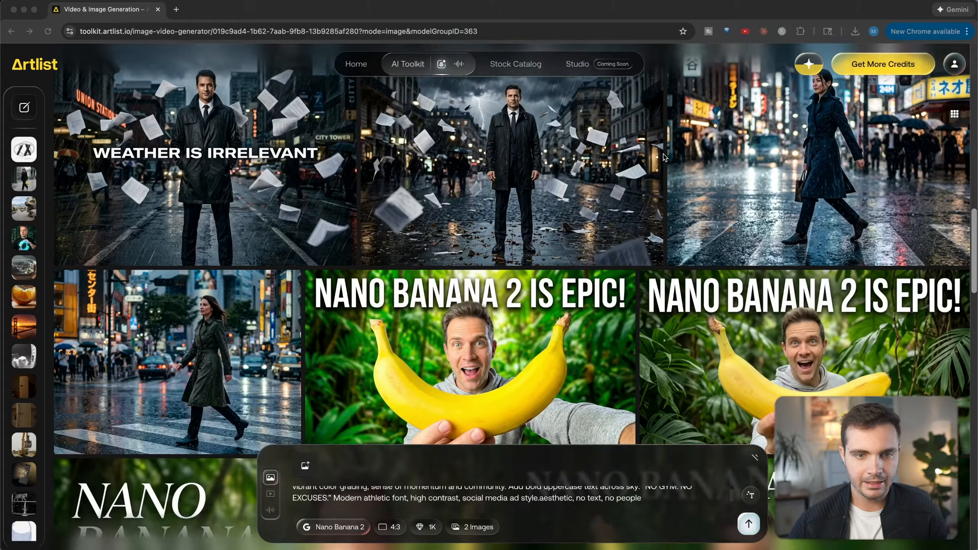
Step: Examine the Tokyo trench coat image and both "WEATHER IS IRRELEVANT" images at full size
scroll(362, 277, "up", 1)
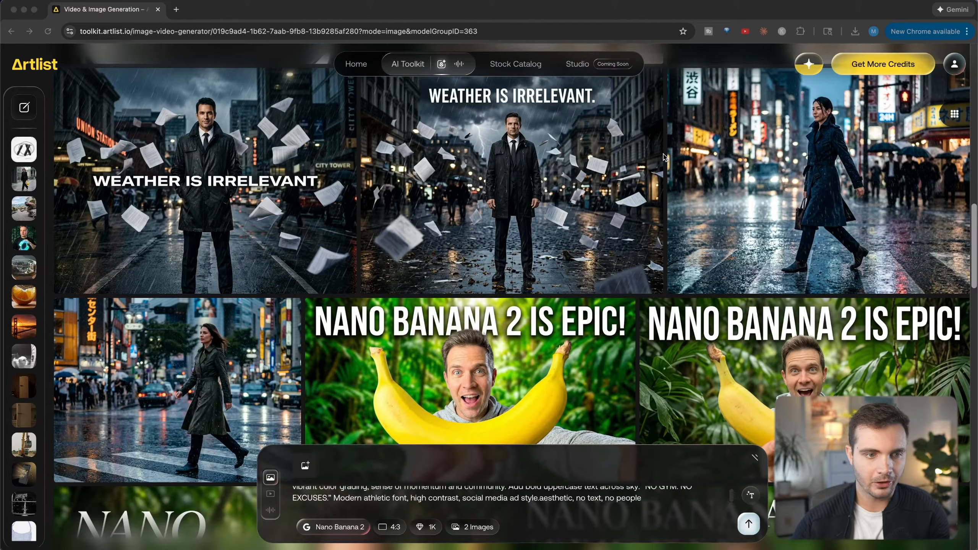
left_click(362, 277)
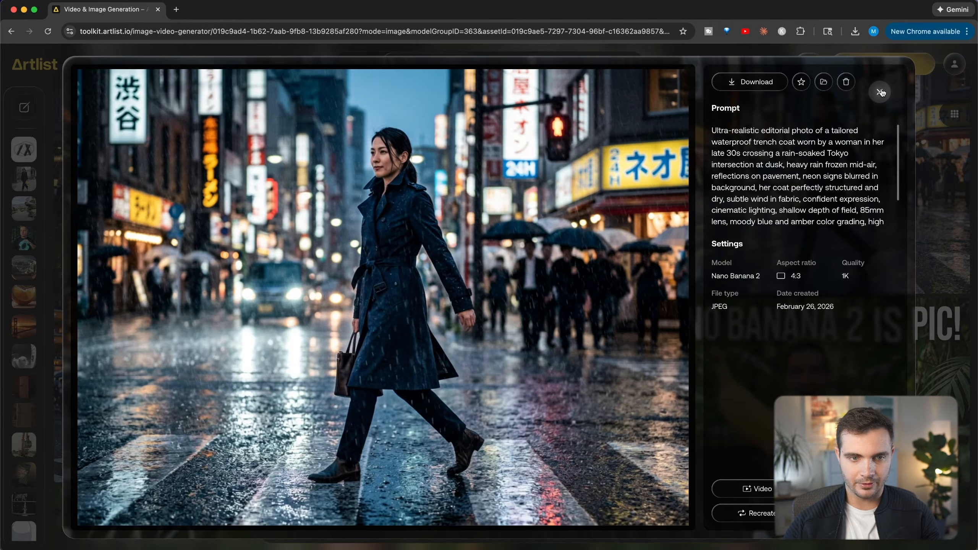
left_click(880, 92)
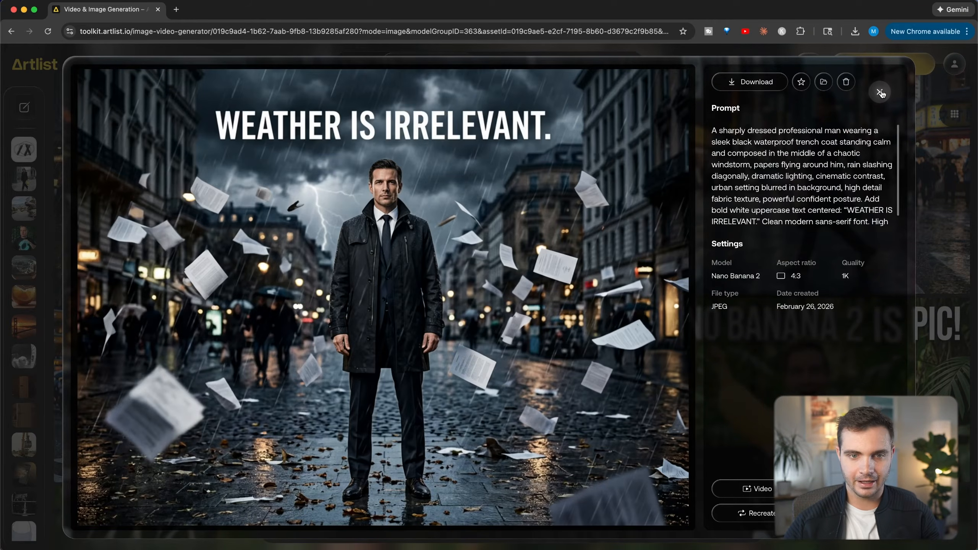
left_click(879, 93)
left_click(876, 98)
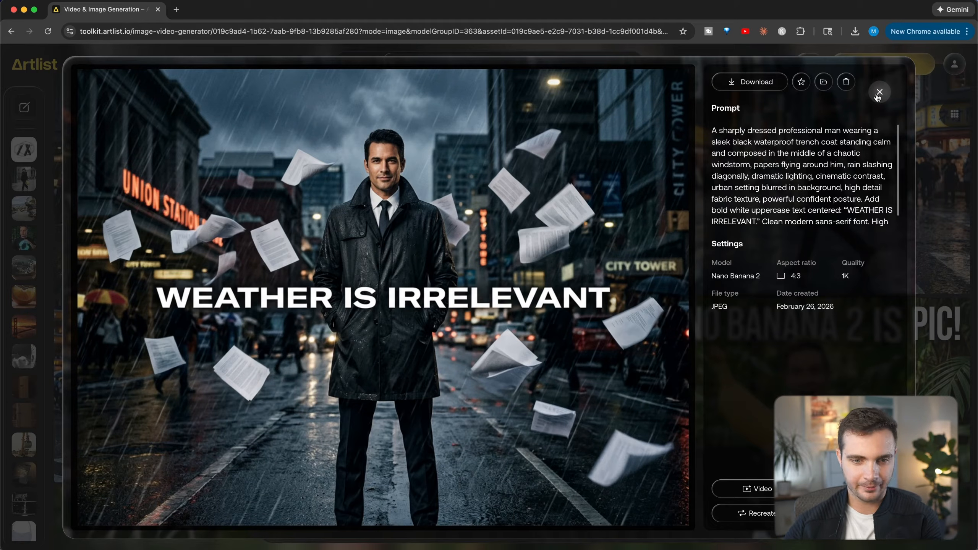
left_click(879, 93)
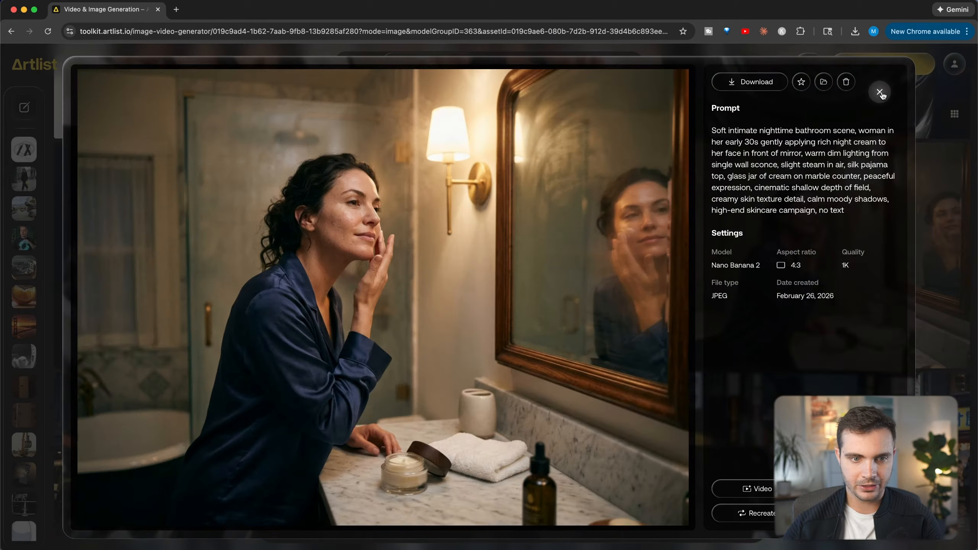
Step: Examine the skincare campaign images and the garage jump rope athlete at full size, checking the bathroom woman's skin detail up close
scroll(327, 233, "up", 5)
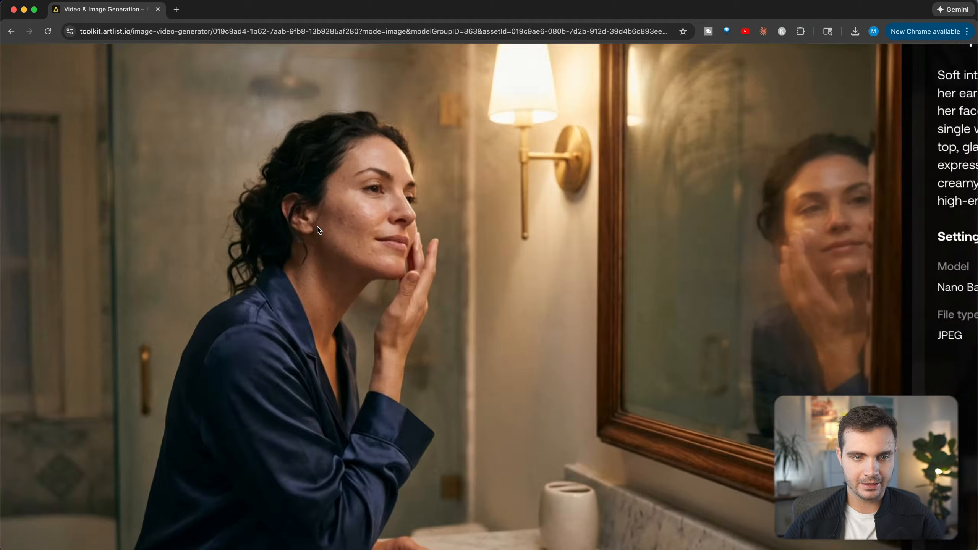
scroll(377, 262, "down", 5)
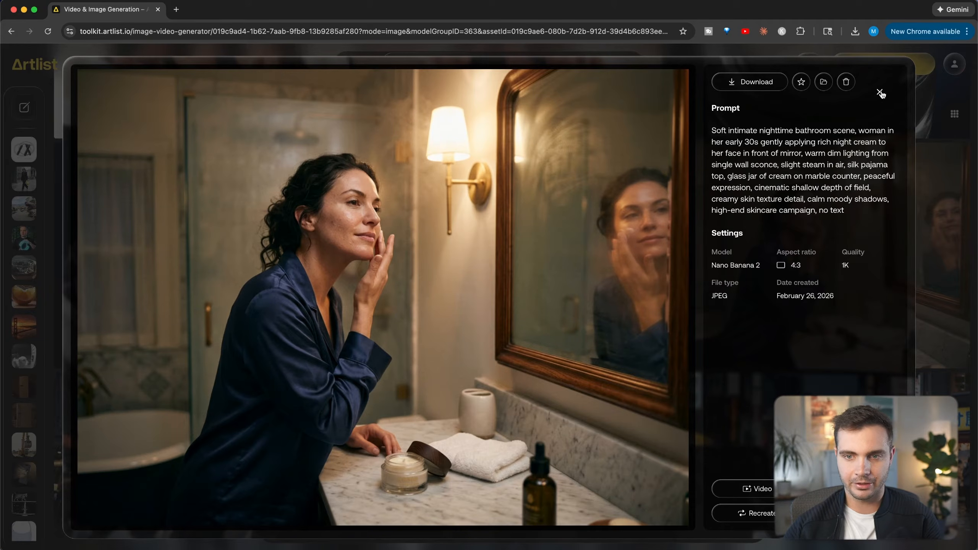
left_click(880, 93)
left_click(880, 93)
left_click(880, 93)
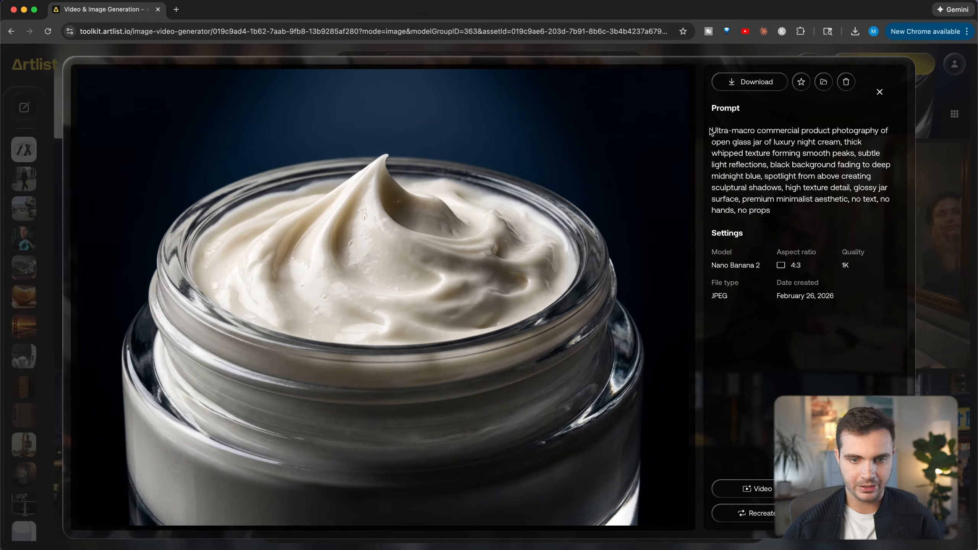
left_click(876, 93)
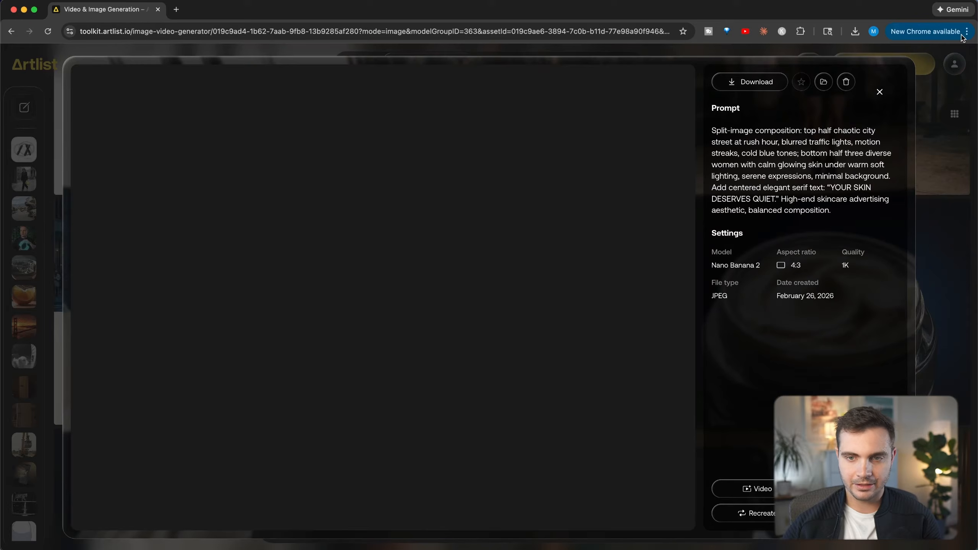
left_click(877, 91)
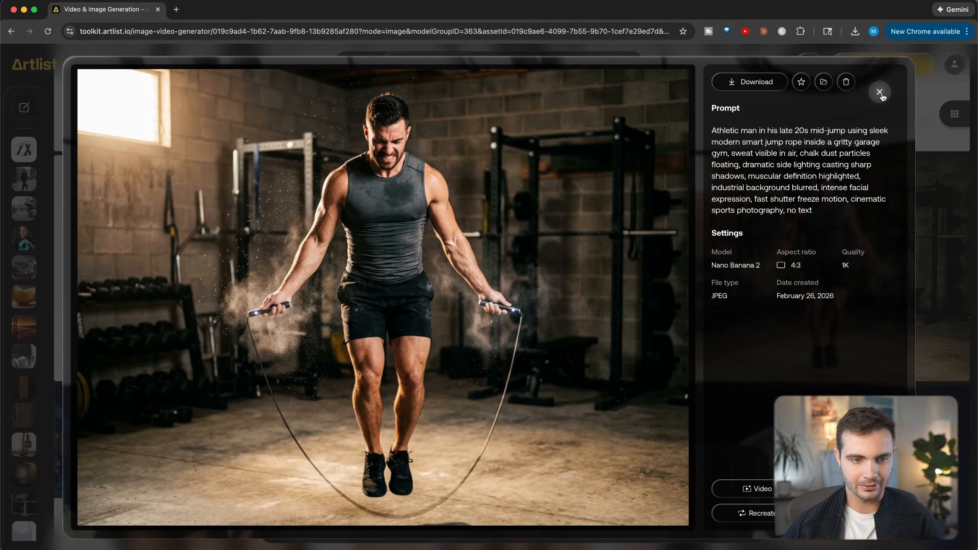
left_click(880, 94)
left_click(879, 93)
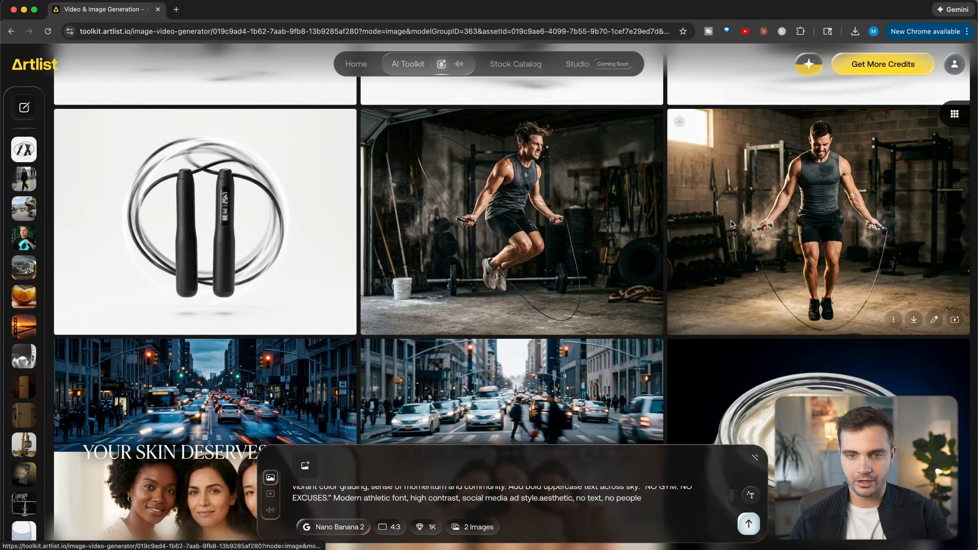
Step: Recreate the front-facing garage jump rope athlete image to reload its prompt for a new generation
left_click(893, 320)
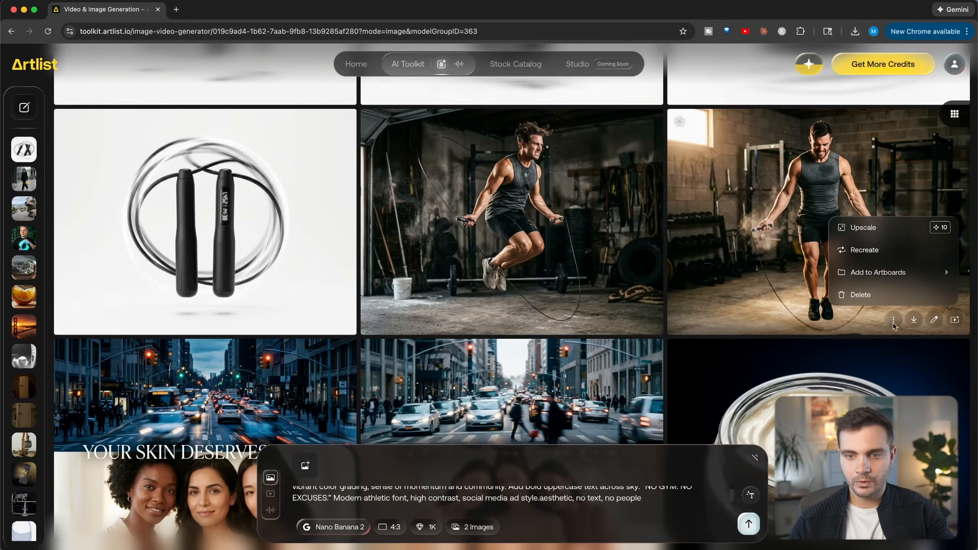
left_click(857, 250)
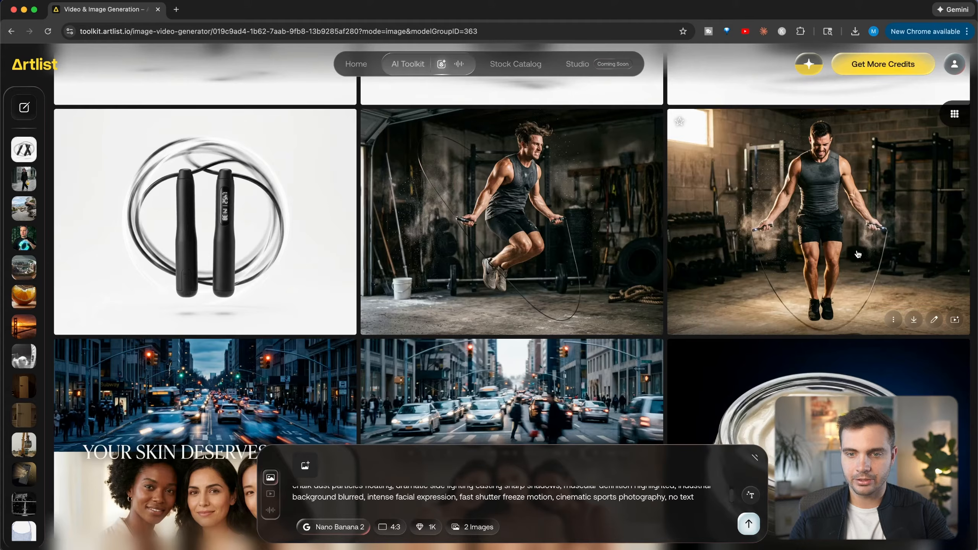
triple_click(385, 419)
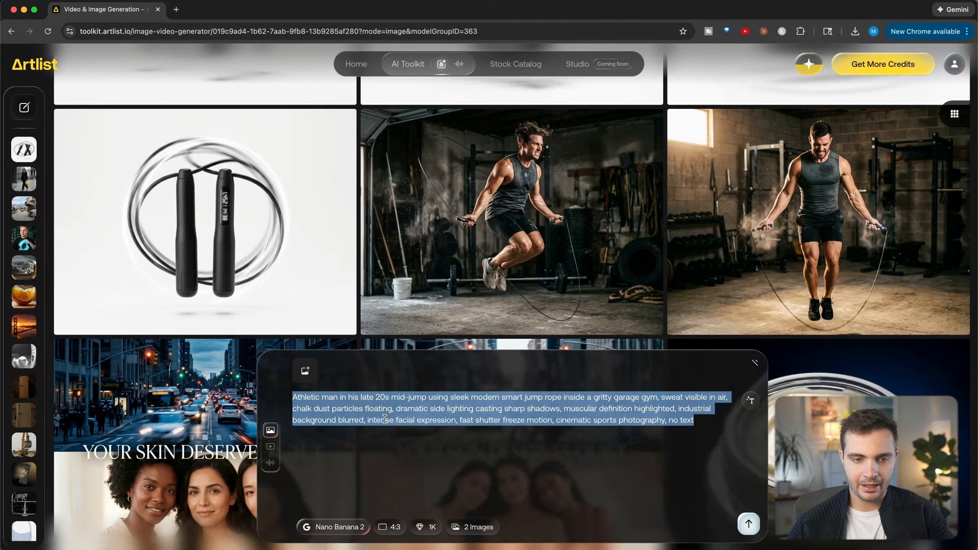
Step: Generate two 4:3 images from the garage jump rope athlete prompt using the Seedream 5.0 model
left_click(344, 528)
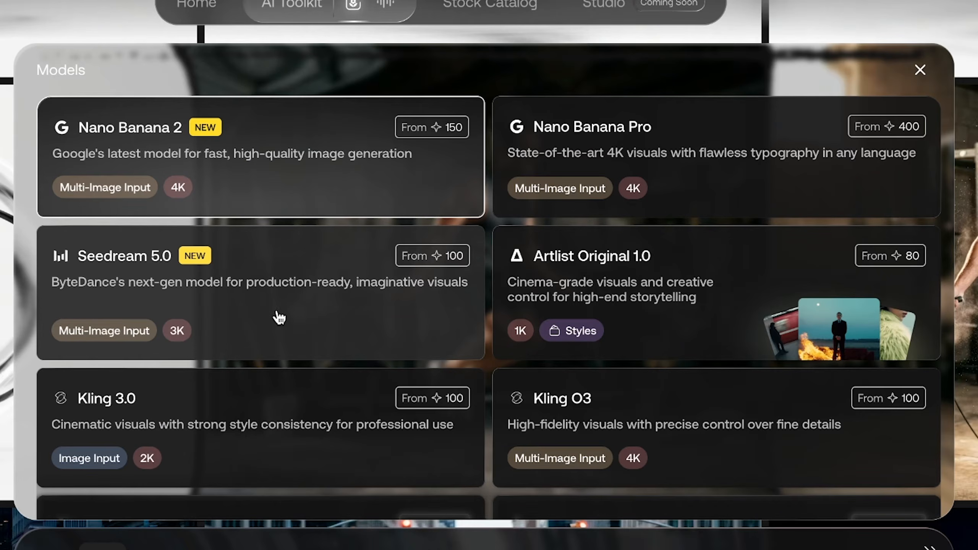
left_click(279, 317)
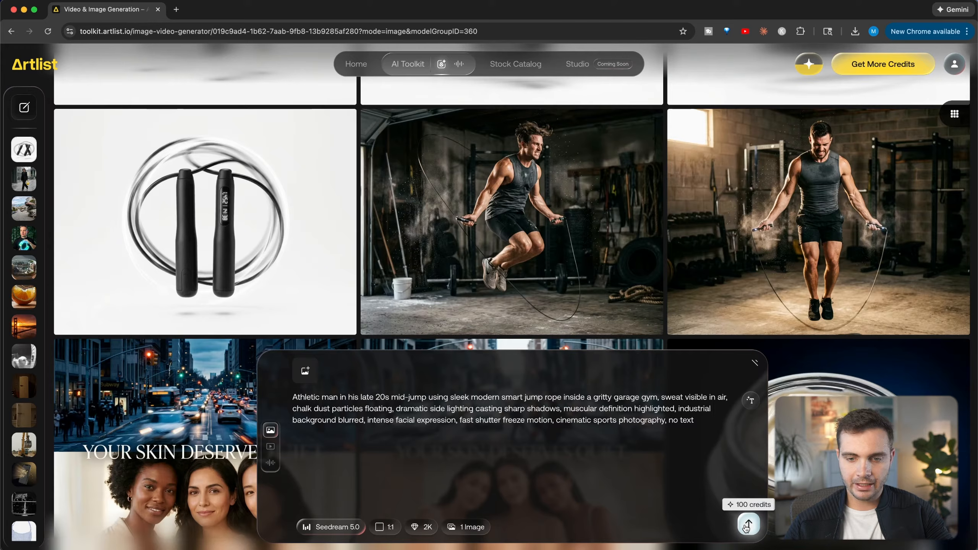
left_click(464, 529)
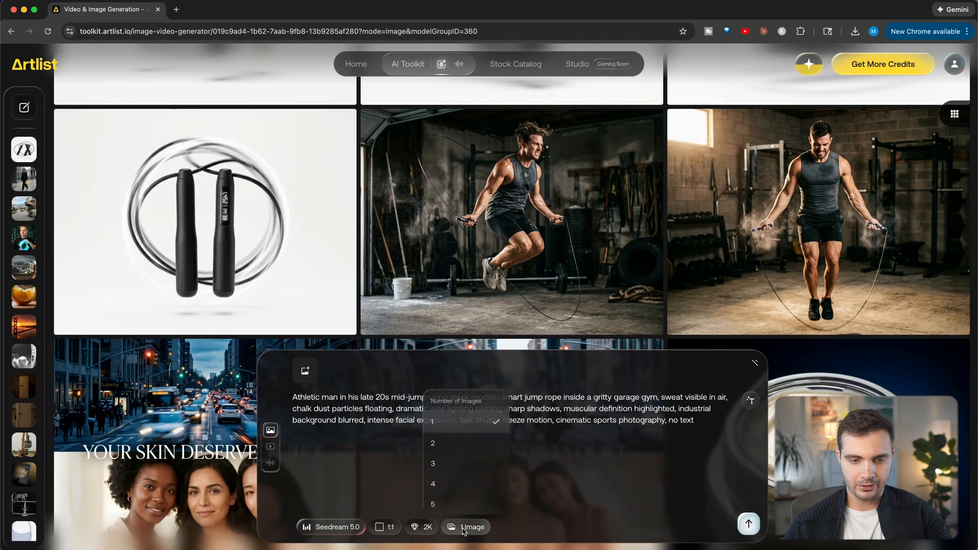
left_click(446, 443)
left_click(385, 526)
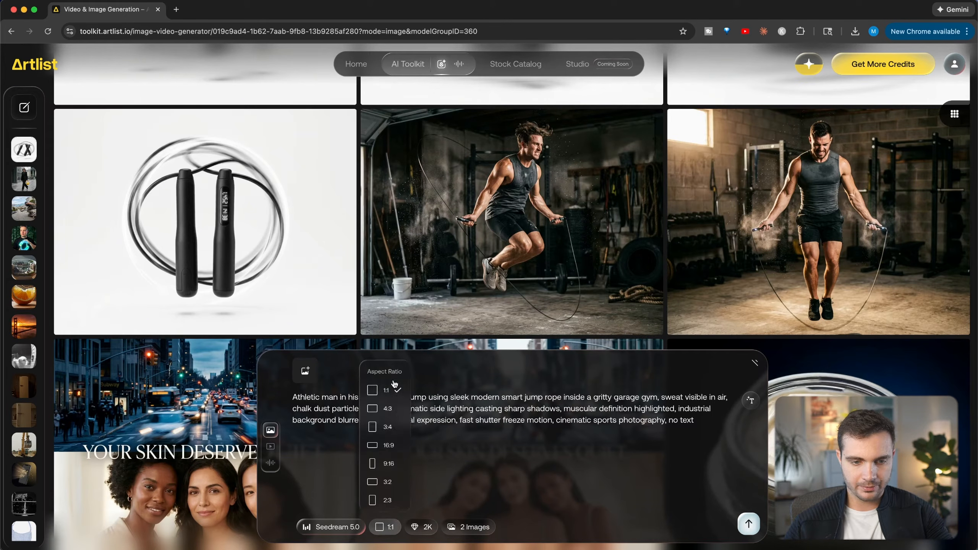
left_click(387, 408)
left_click(748, 524)
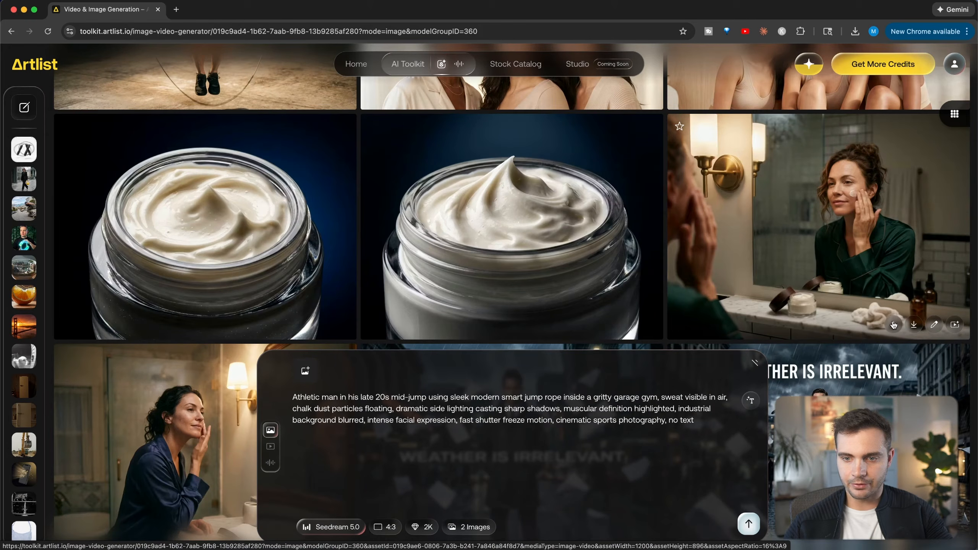
Step: Recreate the nighttime bathroom skincare and Tokyo trench coat prompts with Seedream 5.0, two 4:3 images each
left_click(893, 325)
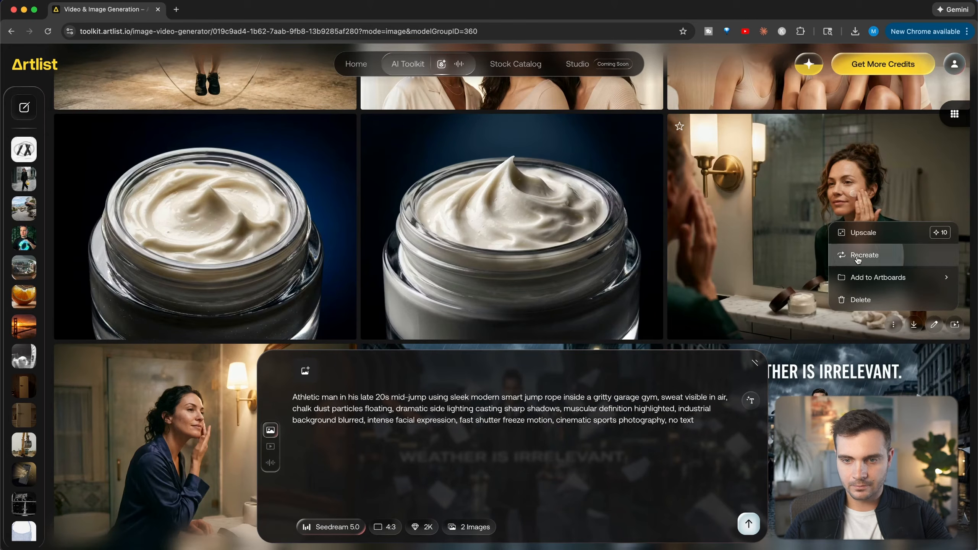
left_click(858, 256)
left_click(332, 527)
left_click(388, 217)
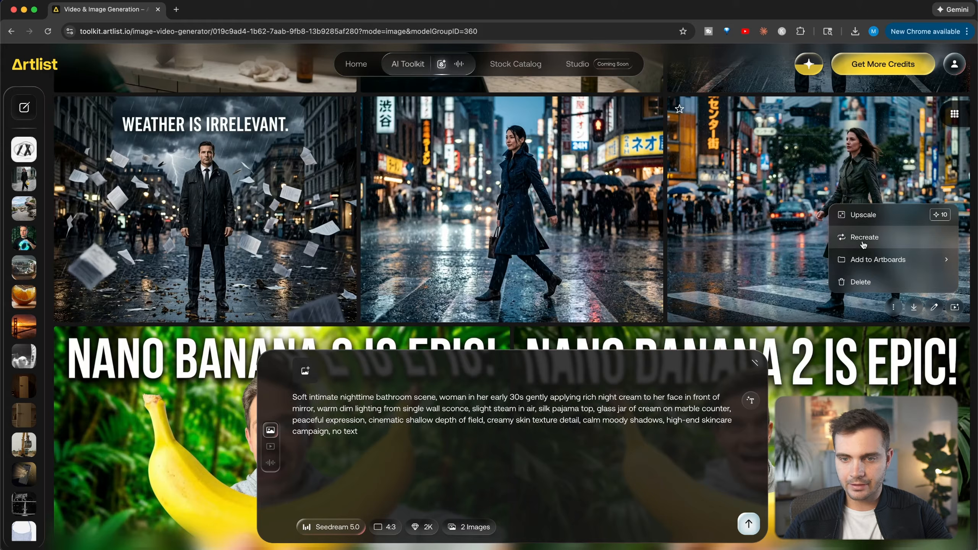
left_click(863, 241)
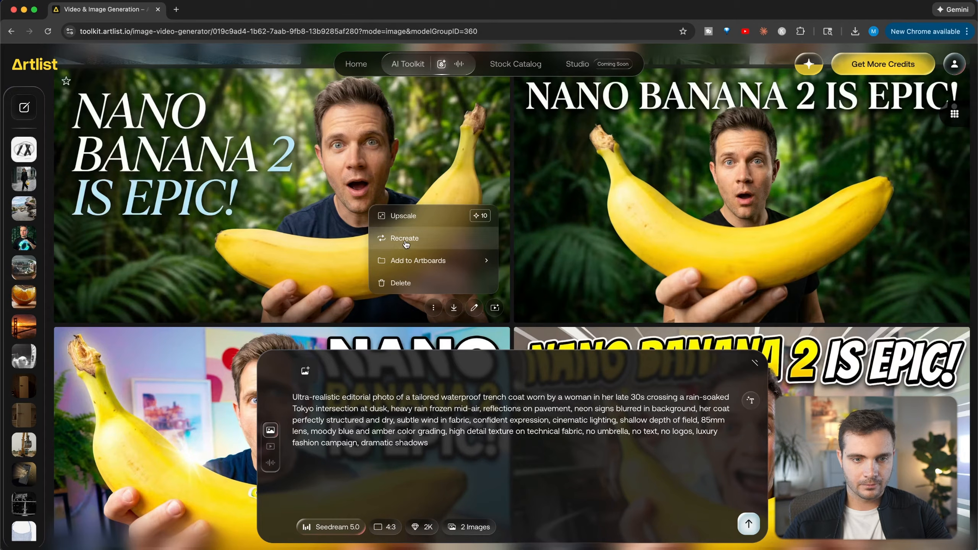
Step: Recreate the jungle banana thumbnail with Seedream 5.0 as two 16:9 images, changing the headline to "NANO BANANA 2 Vs. Seedream 5.0"
left_click(406, 244)
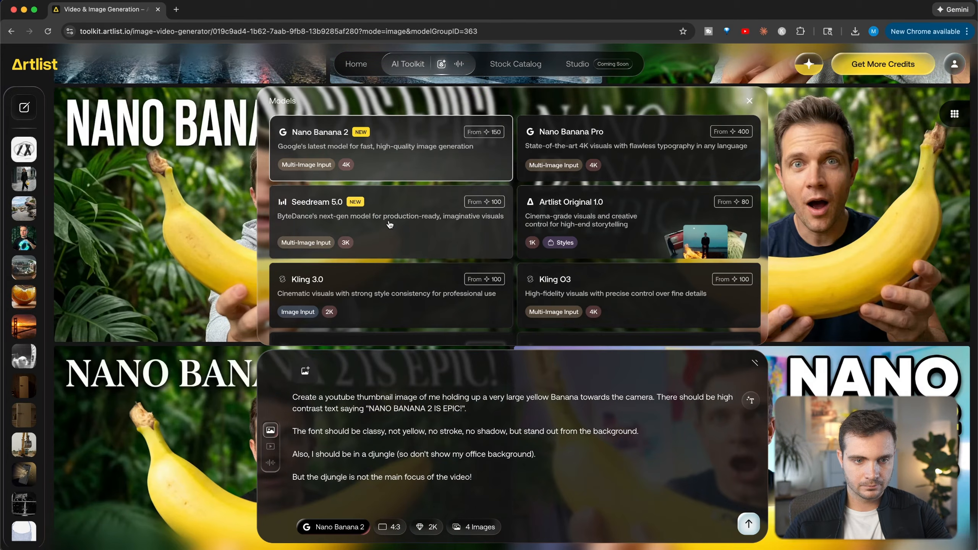
left_click(385, 218)
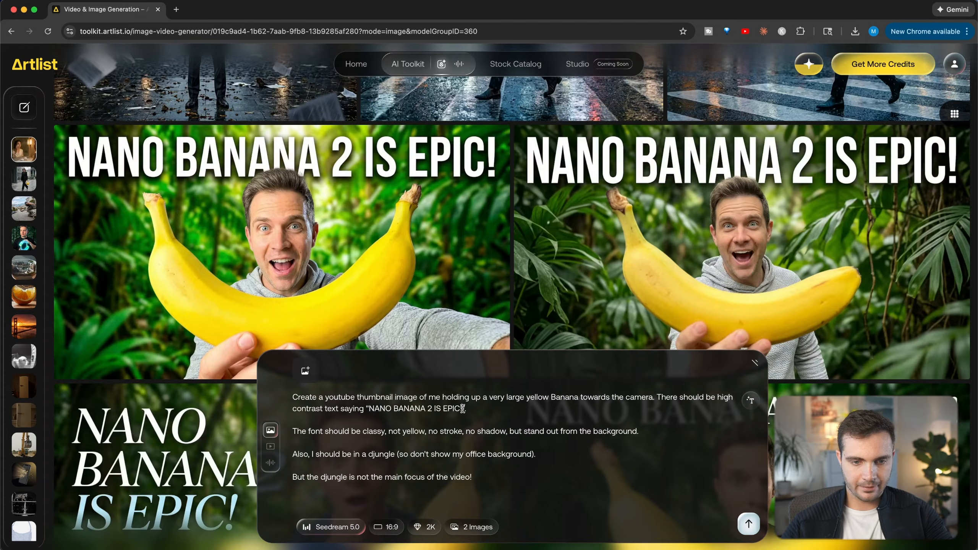
left_click_drag(464, 409, 435, 409)
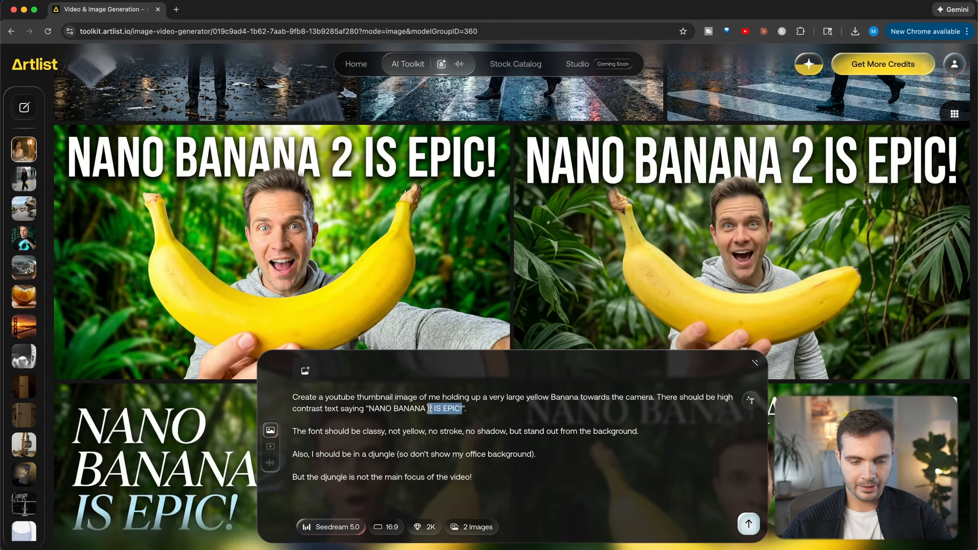
key("BackSpace")
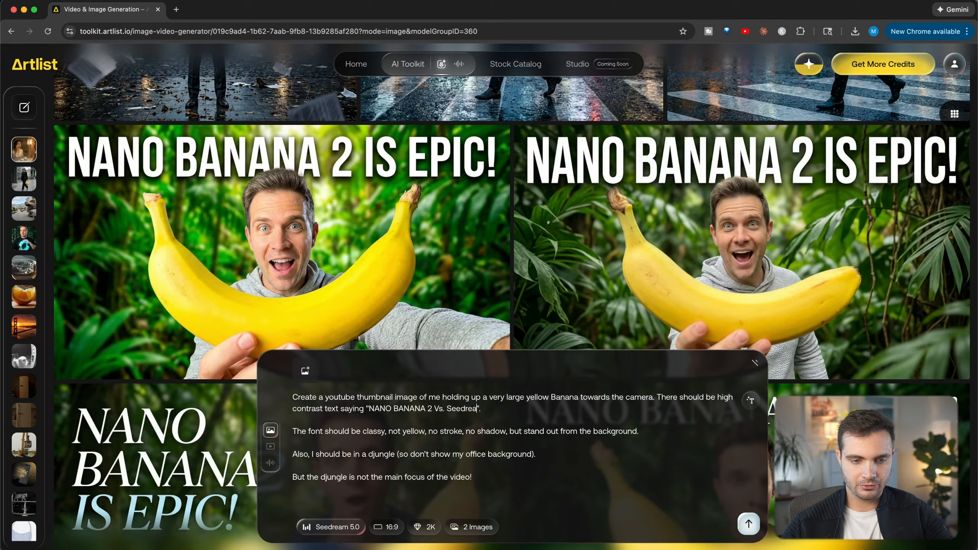
left_click(748, 523)
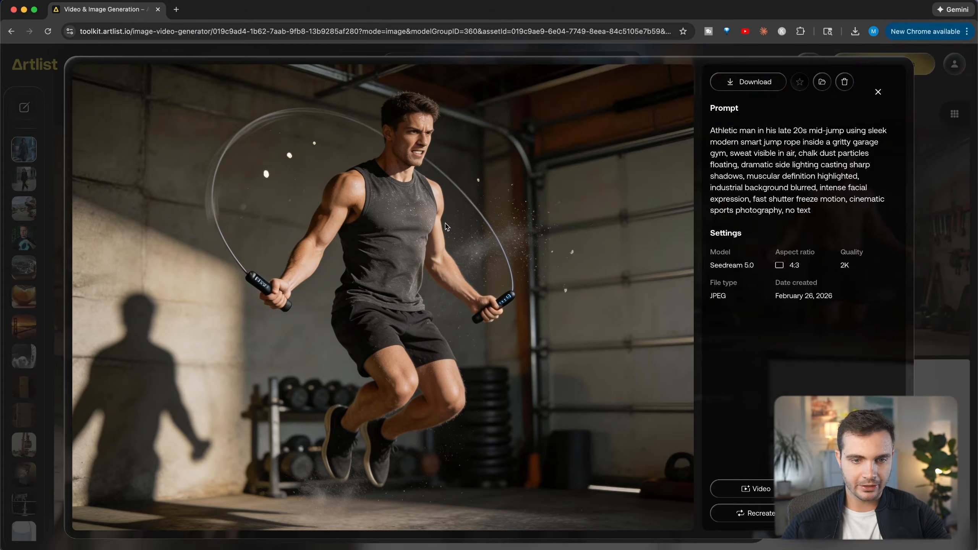
Step: Examine the Seedream 5.0 garage athlete, bathroom skincare and "NANO BANANA 2 Vs. Seedream 5.0" thumbnail results at full size
triple_click(732, 263)
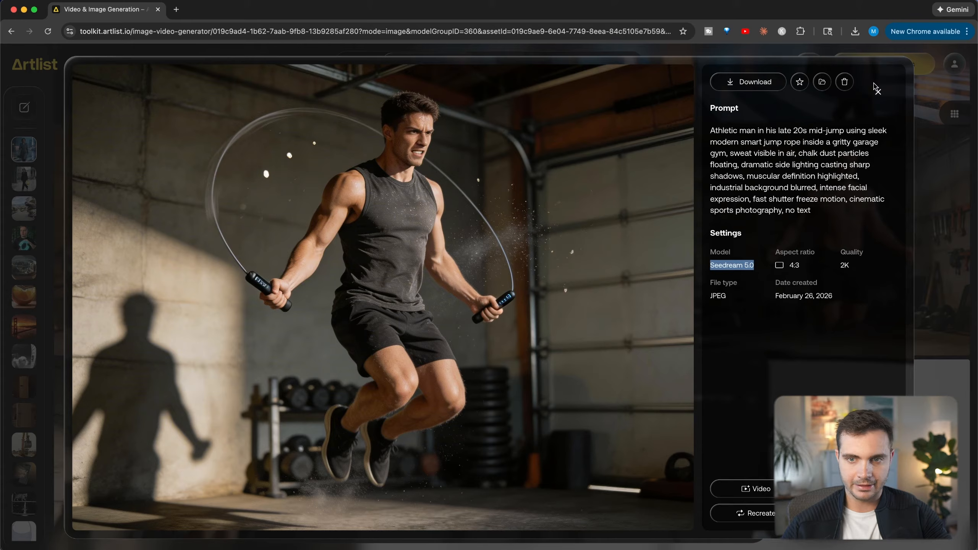
key("Right")
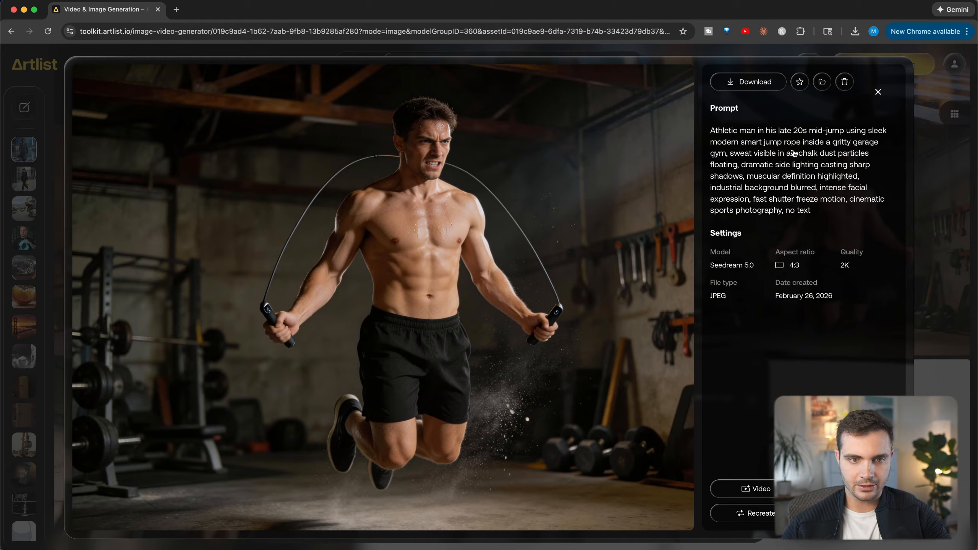
key("Right")
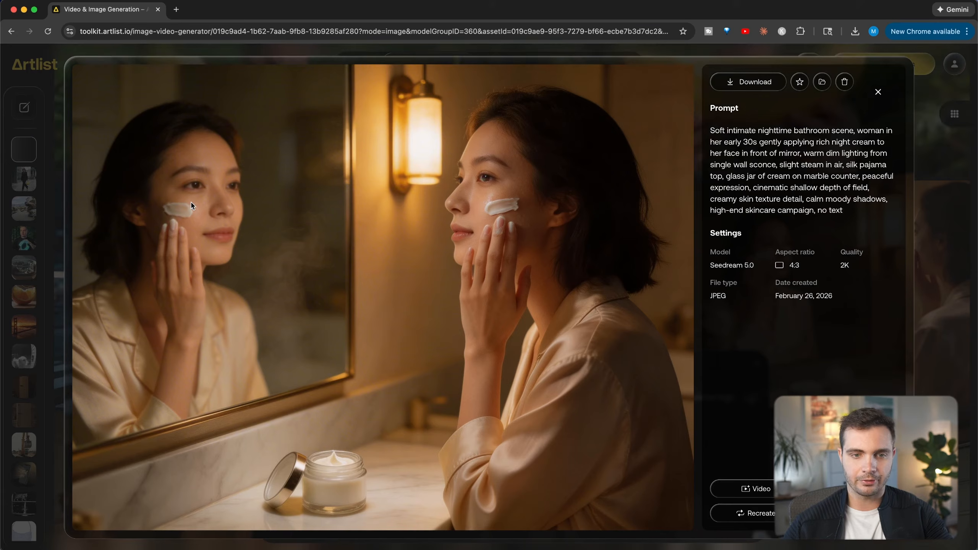
key("Right")
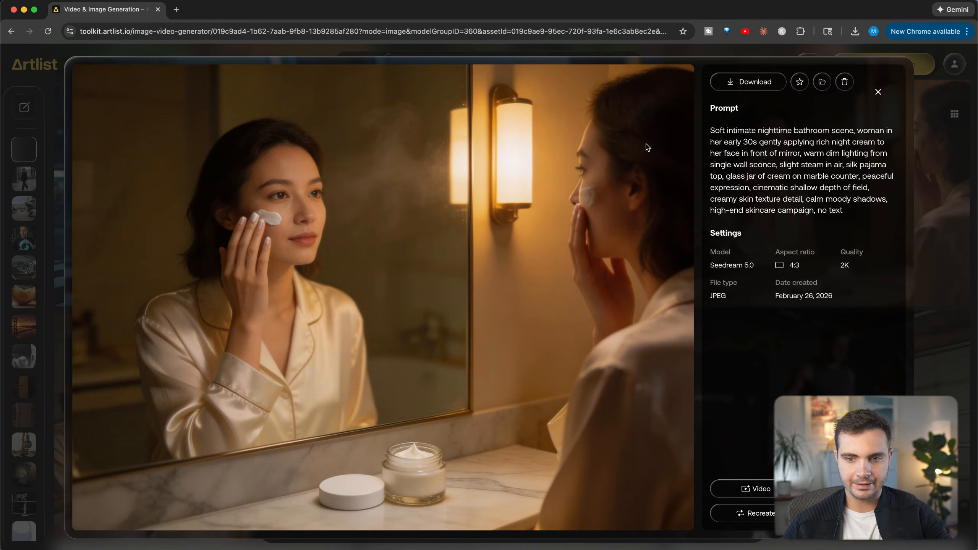
key("Right")
key("Right")
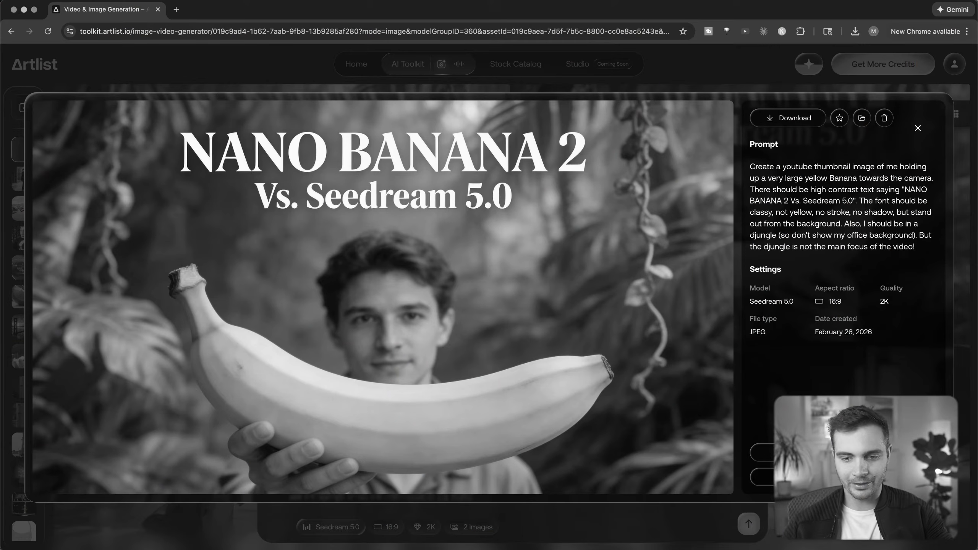
key("Escape")
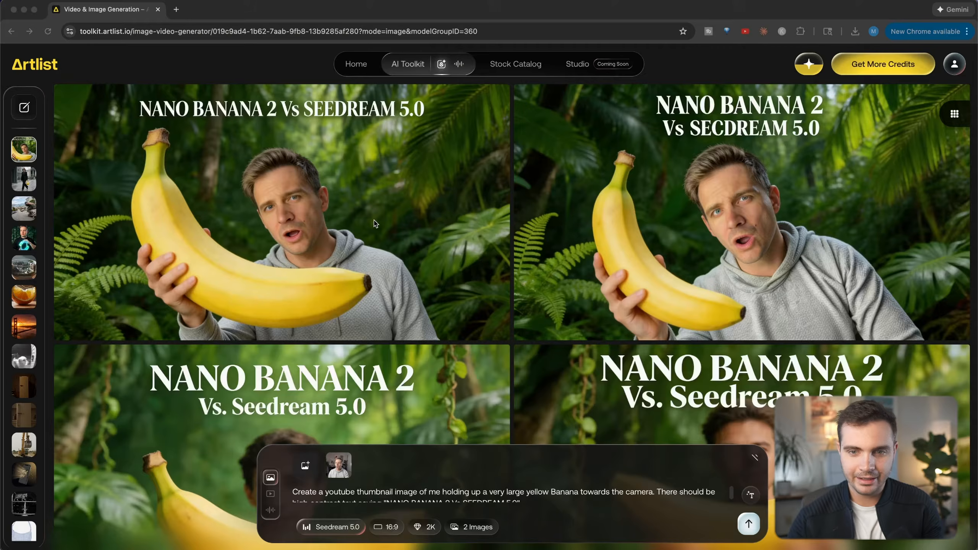
Step: Examine both banana thumbnails generated from the IMG_1901.JPG reference photo at full size, checking the headline spelling and face
left_click(784, 219)
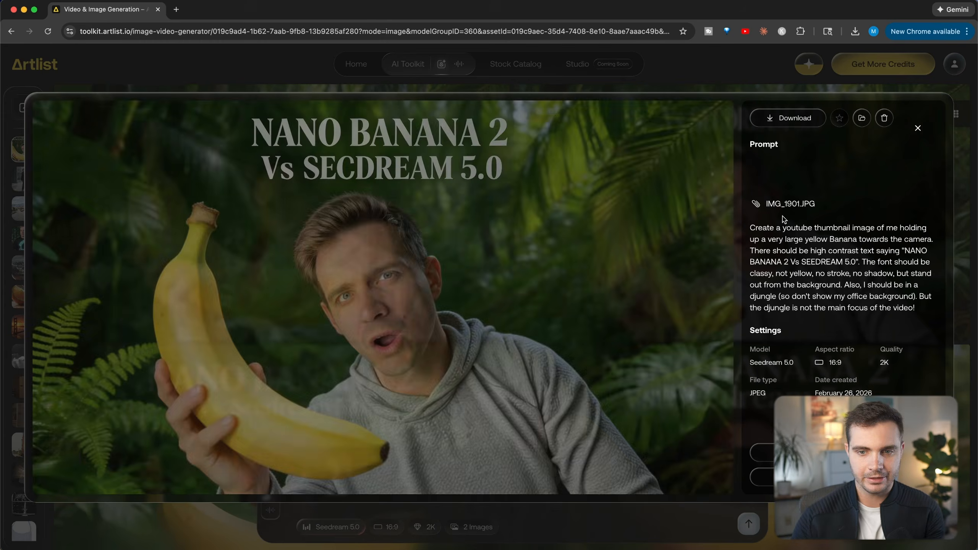
key("Escape")
left_click(352, 203)
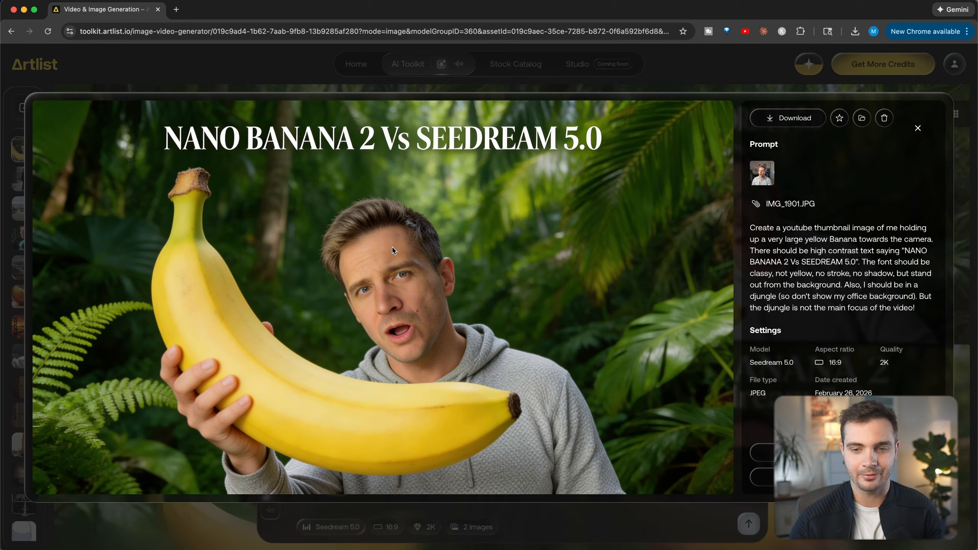
key("Escape")
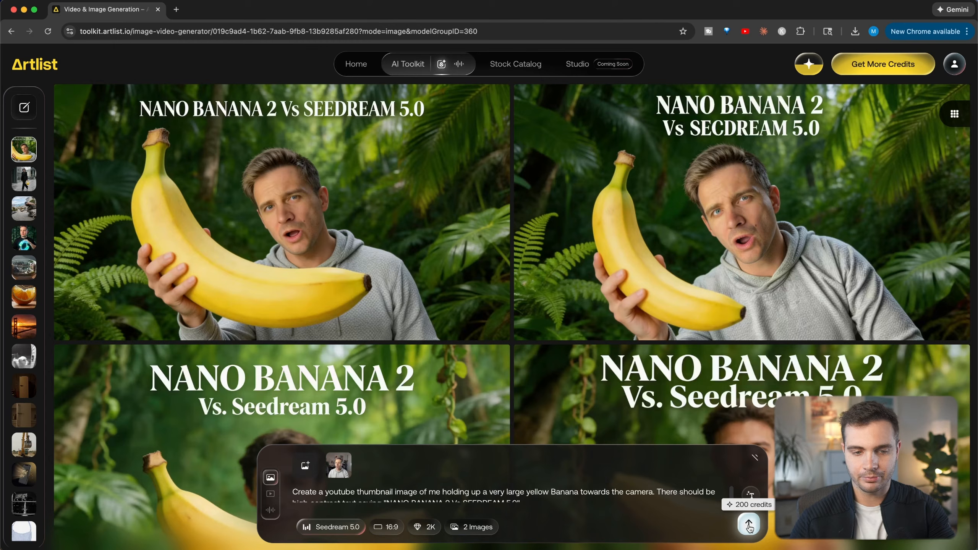